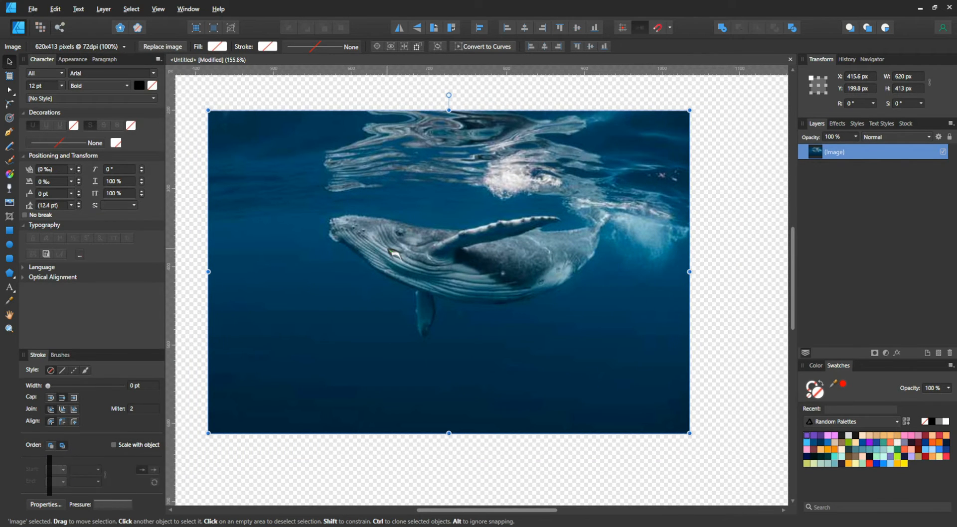
Switch to the Pixel Persona and choose a 6.4 px brush from the Pencils brush category
left_click(41, 27)
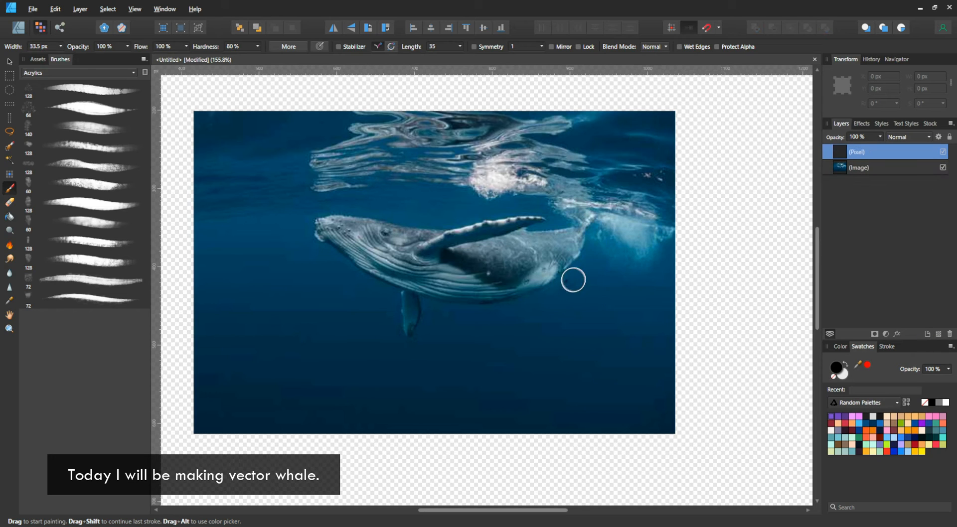
left_click(60, 73)
left_click(90, 201)
left_click(84, 74)
left_click(82, 162)
left_click(125, 299)
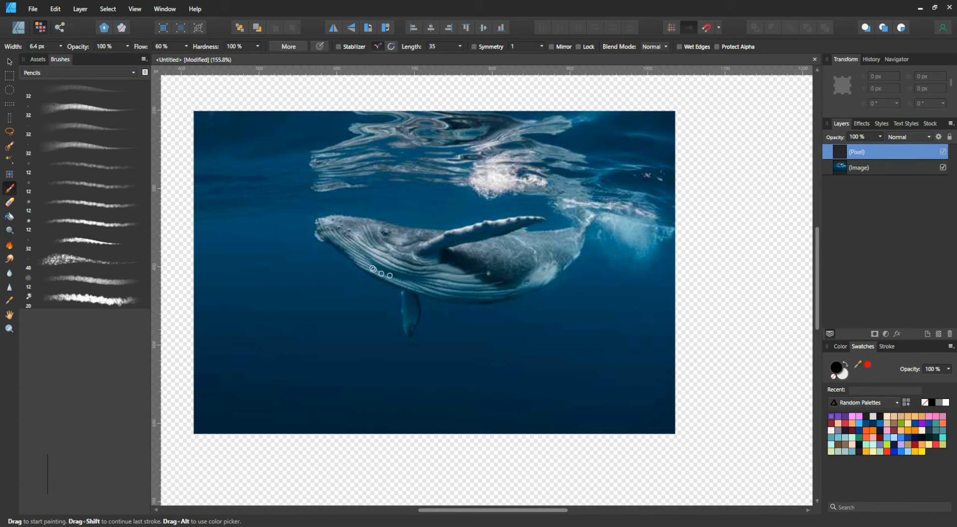
Sketch the whale's body outline, tail flukes, upper flipper and mouth line in black over the photo
key("z")
mouse_move(331, 252)
left_mouse_down()
mouse_move(500, 279)
mouse_move(440, 304)
left_mouse_up()
key("b")
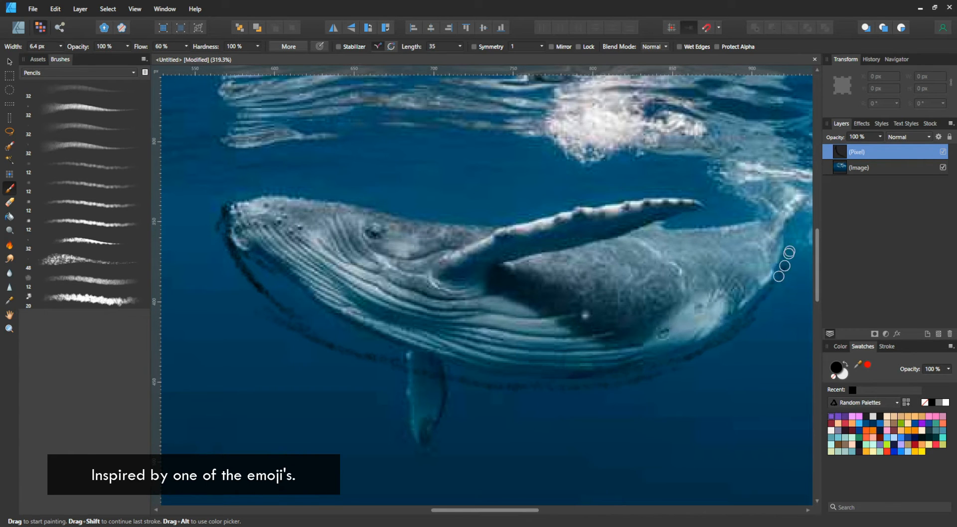
left_click_drag(790, 251, 664, 310)
mouse_move(667, 274)
left_mouse_down()
mouse_move(695, 217)
mouse_move(649, 244)
mouse_move(647, 263)
mouse_move(762, 250)
left_mouse_up()
mouse_move(475, 265)
left_mouse_down()
mouse_move(591, 291)
mouse_move(282, 235)
mouse_move(223, 318)
mouse_move(267, 354)
mouse_move(226, 248)
left_mouse_up()
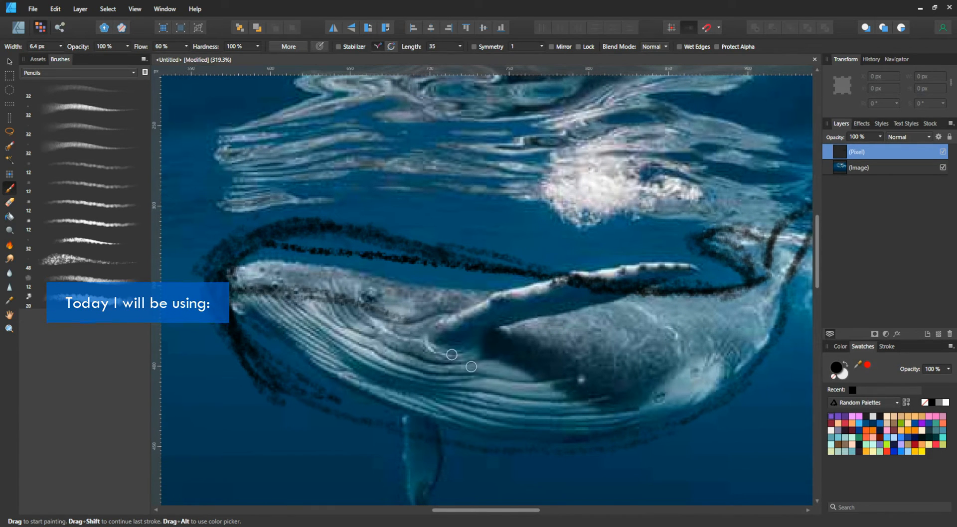
mouse_move(471, 366)
left_mouse_down()
mouse_move(435, 237)
mouse_move(428, 403)
left_mouse_up()
Add a second pixel layer and sketch the pointed lower flipper beneath the whale's belly
left_click(938, 333)
mouse_move(349, 331)
left_mouse_down()
mouse_move(380, 314)
mouse_move(609, 276)
mouse_move(416, 341)
mouse_move(539, 272)
left_mouse_up()
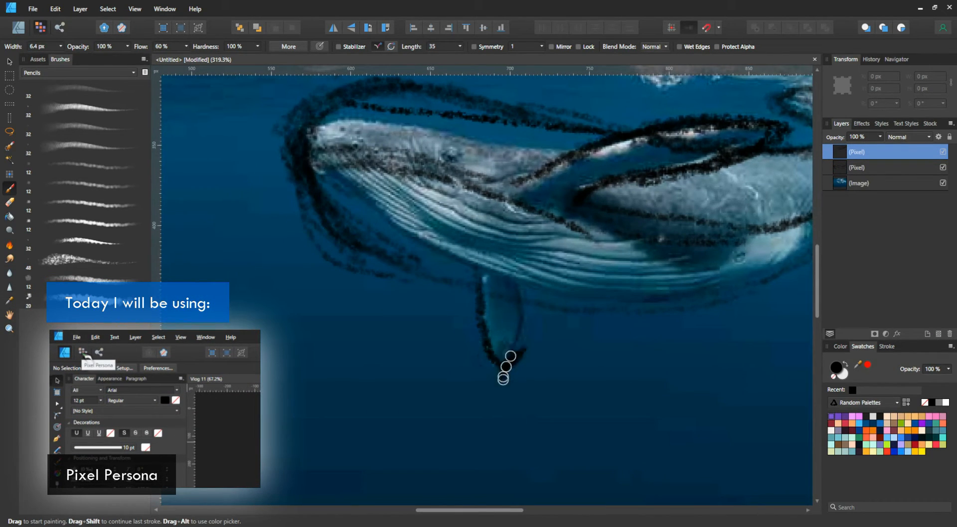
left_click_drag(503, 378, 501, 382)
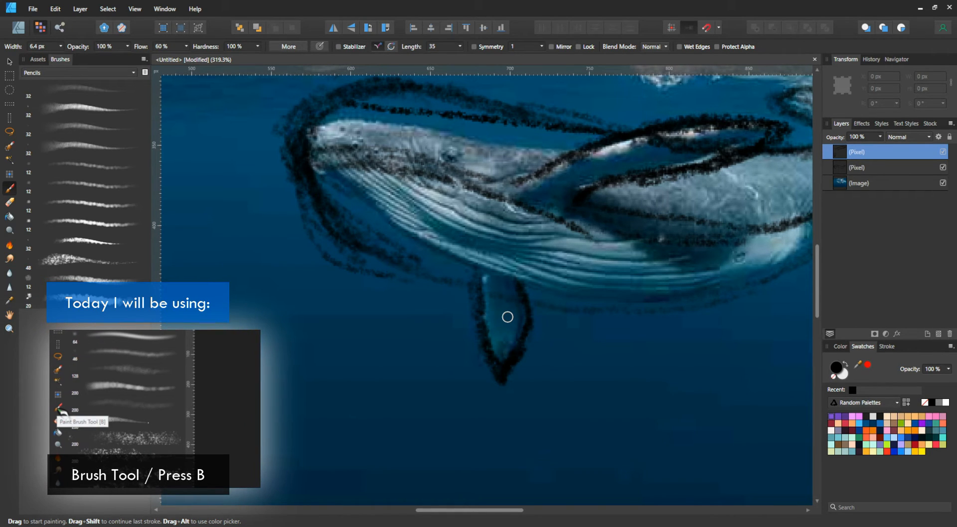
Sketch the whale's eye and the long groove lines running along its throat and belly
scroll(534, 230, "up", 3)
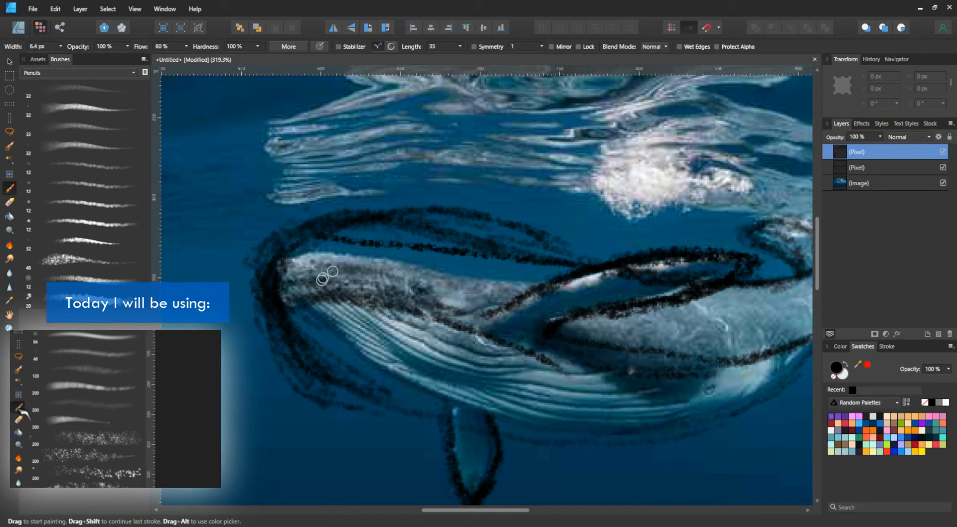
scroll(413, 239, "down", 2)
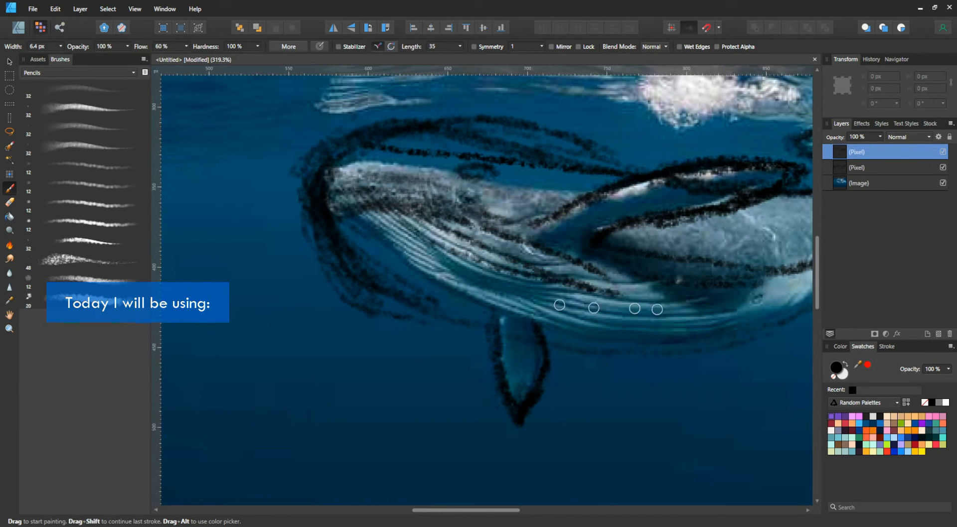
left_click_drag(379, 277, 681, 344)
mouse_move(711, 304)
left_mouse_down()
mouse_move(576, 290)
mouse_move(517, 344)
left_mouse_up()
mouse_move(616, 250)
left_mouse_down()
mouse_move(498, 248)
mouse_move(464, 235)
left_mouse_up()
Hide the whale photo layer and lock both pixel sketch layers
left_click(943, 152)
left_click(942, 167)
left_click(942, 167)
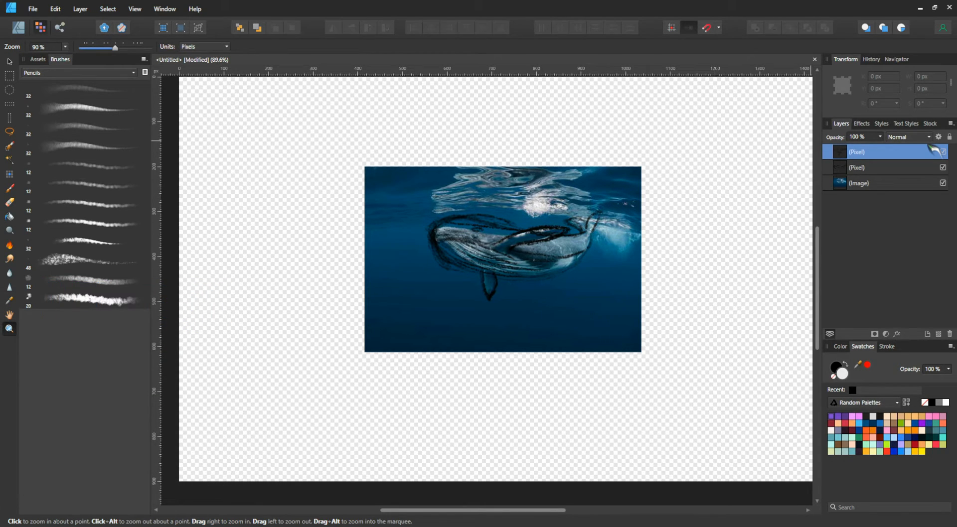
key("v")
left_click(942, 183)
scroll(522, 320, "up", 5)
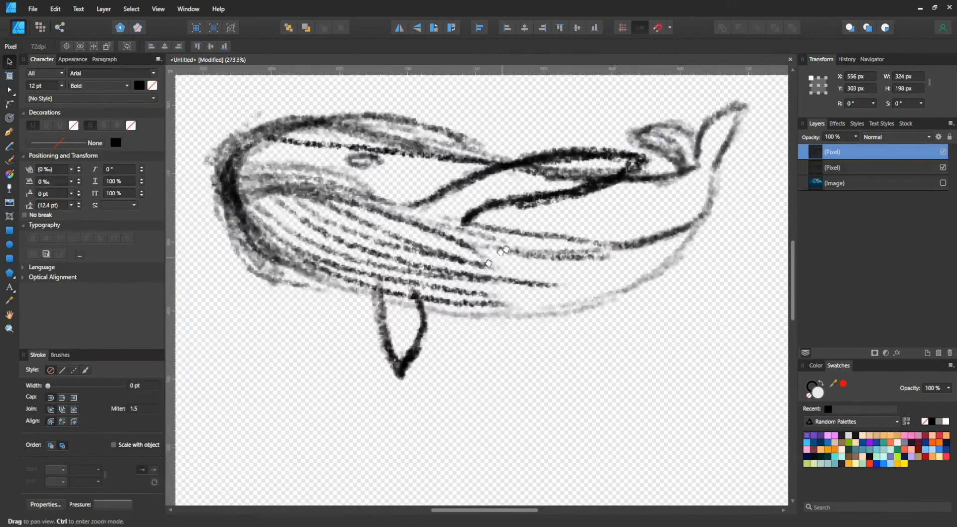
left_click(901, 168, "shift")
key("ctrl+l")
left_click(498, 130)
left_click_drag(571, 159, 563, 193)
Trace the whale's back from the snout to the tail base with a 1 pt Pen curve
key("p")
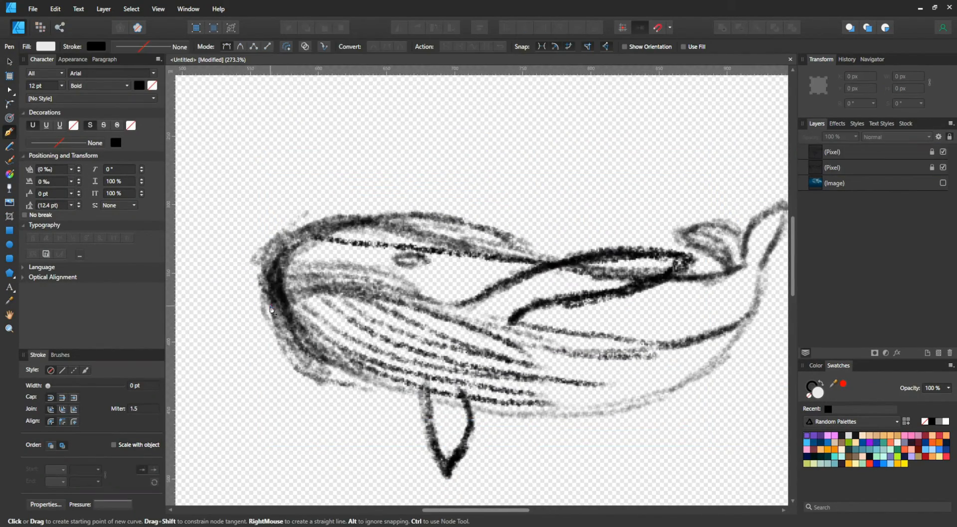
left_click_drag(712, 289, 554, 305)
left_click_drag(532, 296, 566, 296)
left_click(588, 283)
left_click_drag(352, 258, 353, 256)
scroll(571, 312, "up", 4)
left_click_drag(613, 241, 603, 244)
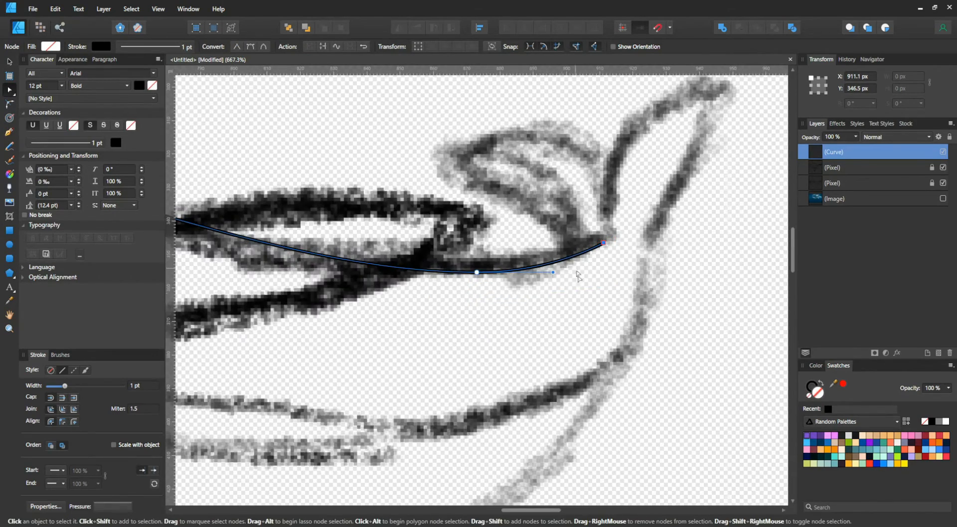
Extend the body outline from the snout along the belly to the underside of the tail
scroll(576, 275, "down", 3)
left_click_drag(384, 344, 690, 314)
scroll(374, 322, "up", 2)
key("p")
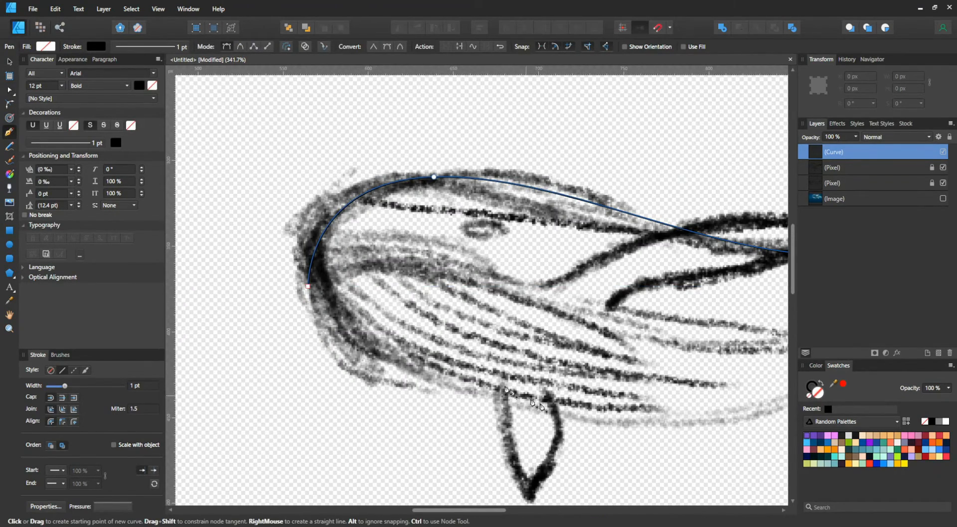
left_click_drag(553, 413, 648, 425)
key("a")
left_click(308, 287)
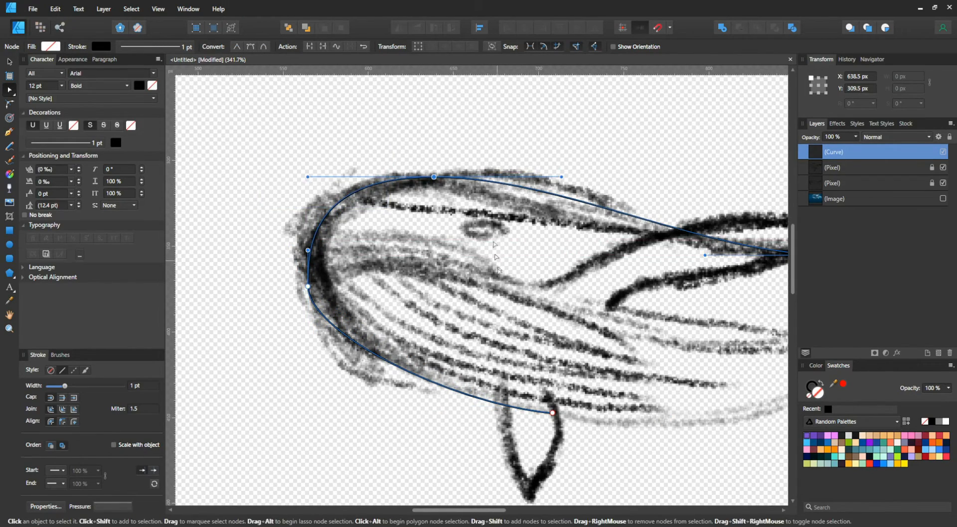
scroll(357, 291, "down", 2)
scroll(358, 290, "right", 1)
key("p")
scroll(357, 291, "right", 6)
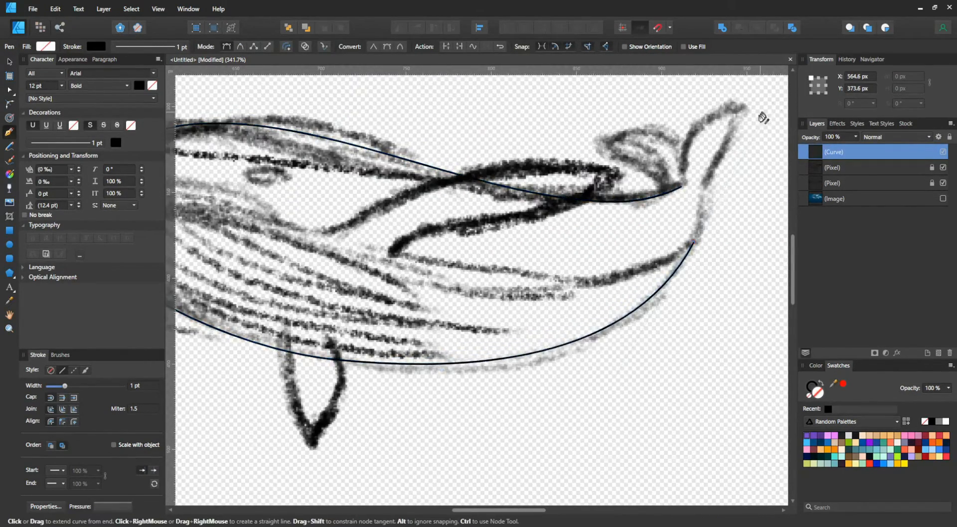
Continue the outline around the raised tail fluke and reshape the belly curve to follow the sketch
scroll(693, 249, "up", 3)
left_click_drag(665, 325, 684, 273)
key("a")
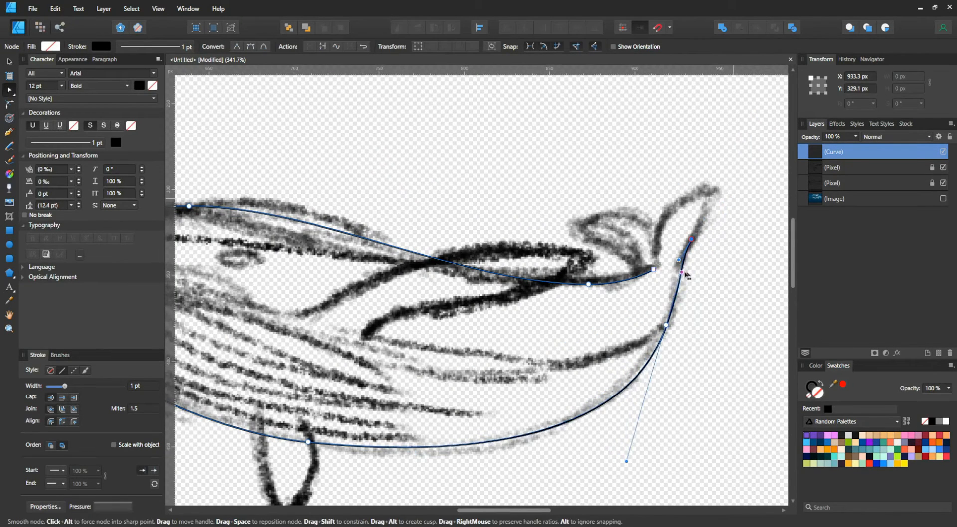
left_click_drag(651, 357, 621, 477)
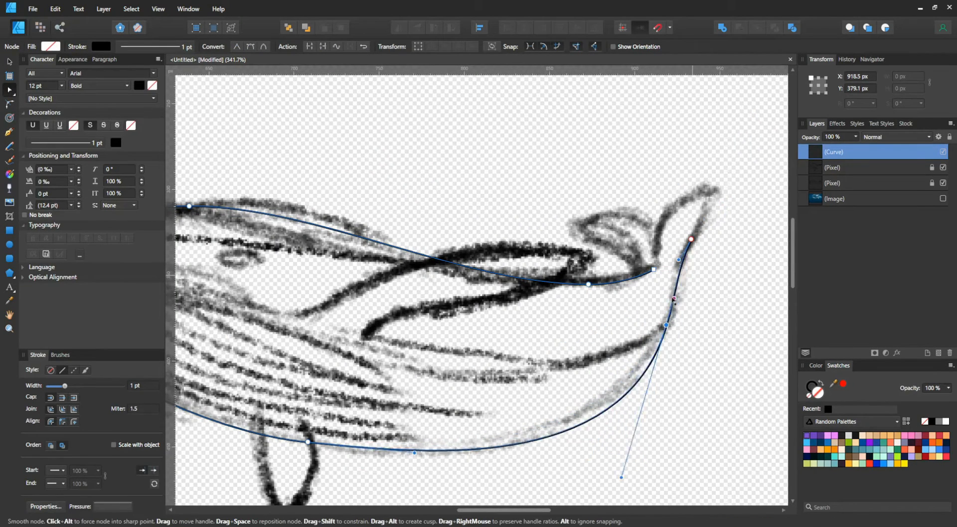
key("p")
scroll(719, 237, "up", 1)
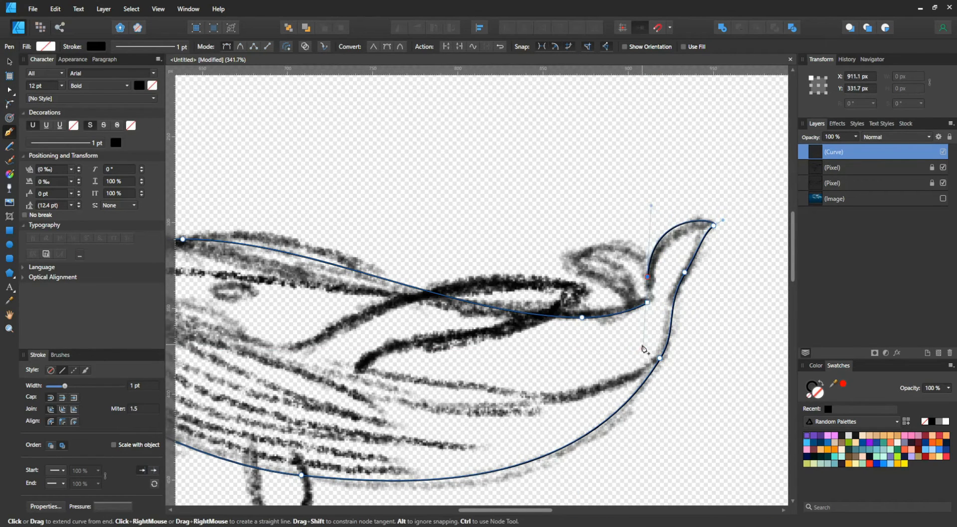
key("Escape")
Draw the second tail fluke as a curve from the back line to the raised fluke and adjust its handles
scroll(615, 276, "up", 4)
left_click(656, 380)
mouse_move(470, 258)
left_mouse_down()
mouse_move(397, 262)
mouse_move(312, 232)
left_mouse_up()
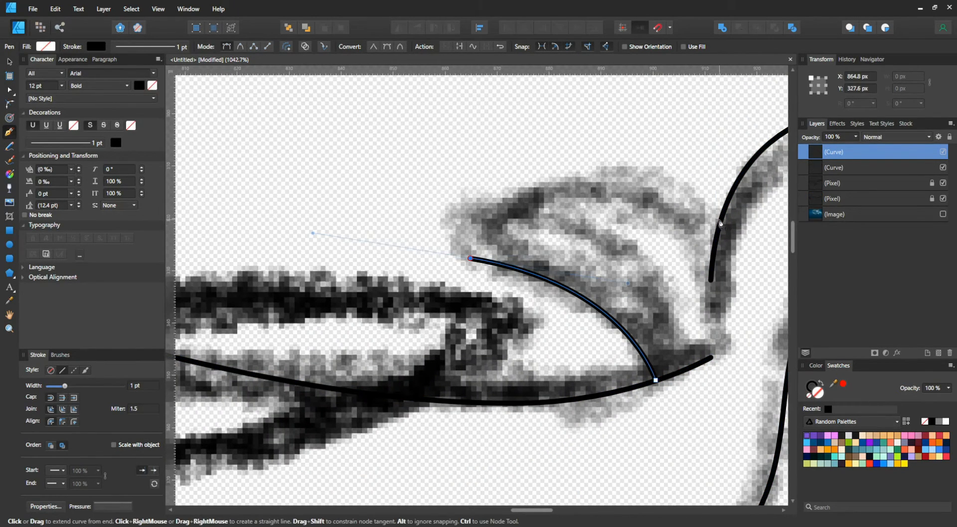
key("a")
left_click(647, 338)
key("p")
left_click_drag(713, 247, 764, 366)
key("a")
left_click(470, 258)
left_click_drag(313, 233, 403, 248)
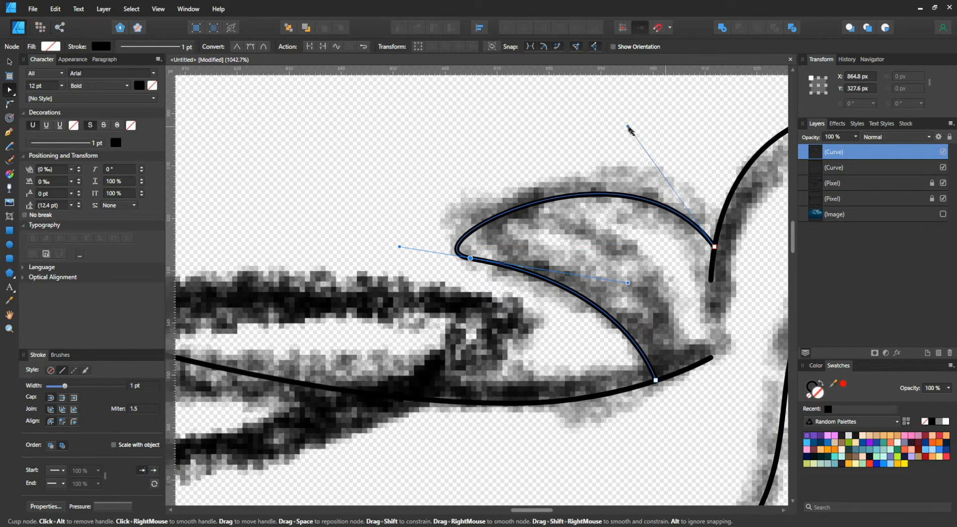
Align the second fluke's end nodes with the body outline and break the outline at both junctions
left_click(693, 370, "shift")
scroll(692, 371, "up", 3)
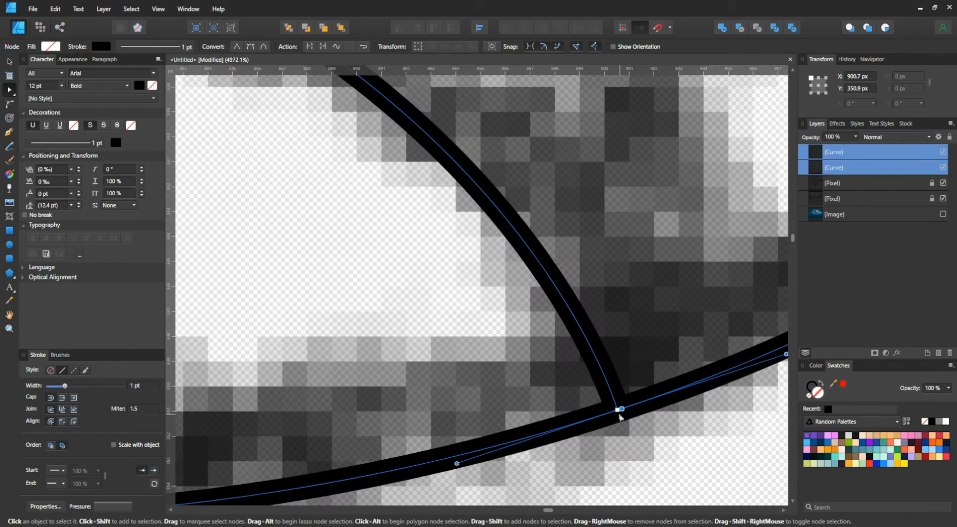
scroll(665, 328, "down", 5)
scroll(665, 328, "up", 5)
left_click_drag(651, 225, 650, 230)
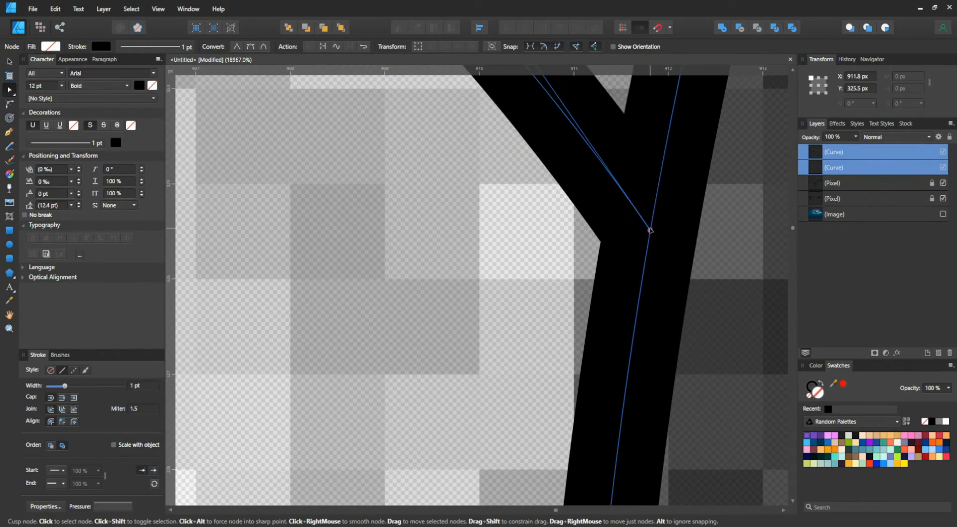
scroll(653, 231, "down", 10)
left_click(653, 270)
scroll(595, 275, "down", 4)
key("b")
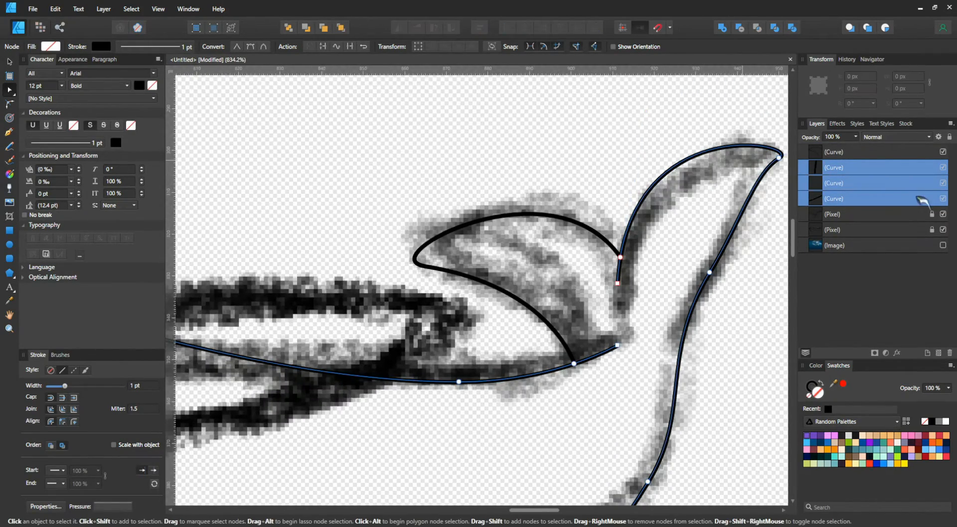
Join the second fluke curve with the main body outline and close it into one shape
left_click(914, 188)
left_click(875, 154)
left_click(876, 186)
left_click(875, 154, "ctrl")
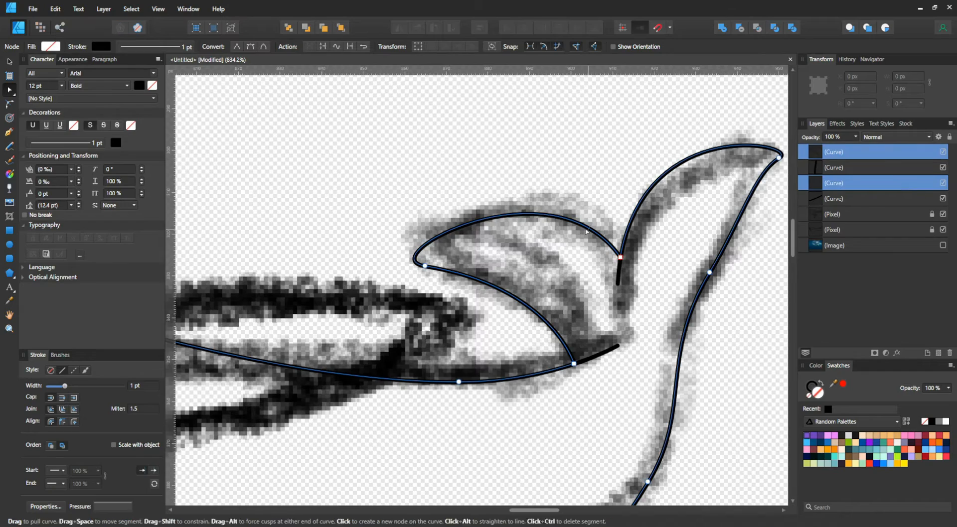
left_click(349, 47)
left_click(323, 47)
Nest the two leftover outline pieces inside the closed whale body curve in the layer stack
left_click(870, 153)
left_click(879, 185, "ctrl")
left_click_drag(879, 185, 873, 169)
scroll(689, 232, "down", 4)
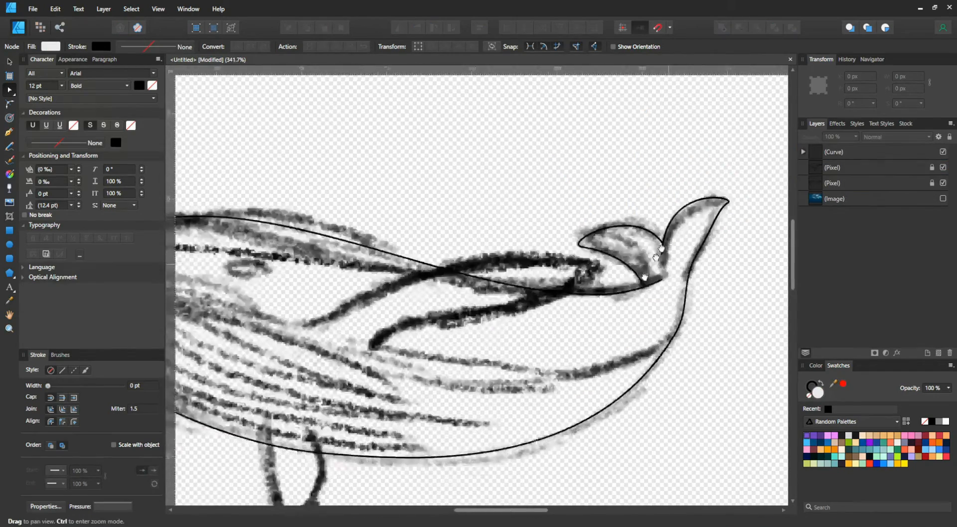
Trace the upper flipper with an open Pen curve running out to its tip and back to the body
scroll(605, 295, "up", 2)
key("p")
left_click(386, 330)
left_click_drag(540, 270, 623, 229)
scroll(661, 260, "right", 3)
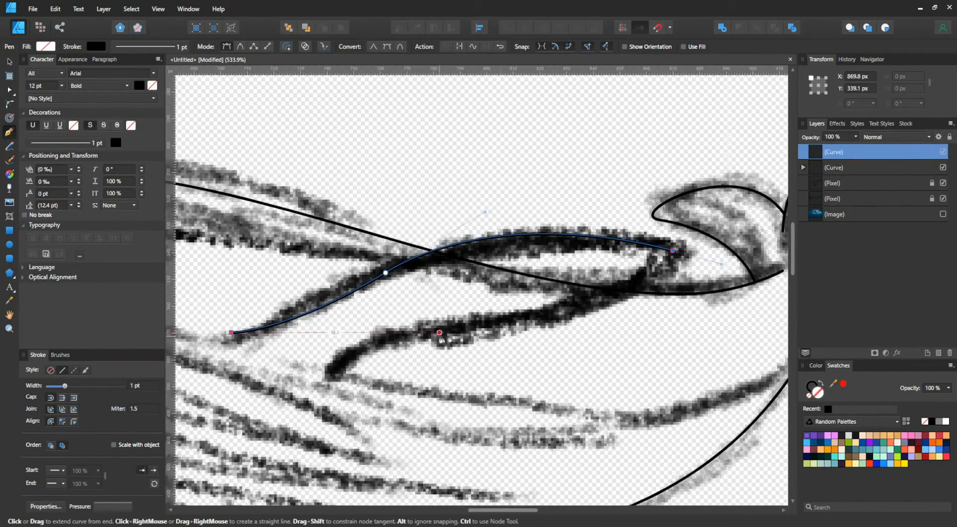
left_click(334, 376)
scroll(342, 222, "down", 3)
left_click_drag(342, 222, 493, 301)
key("v")
left_click(494, 301)
left_click(577, 319)
scroll(473, 331, "up", 2)
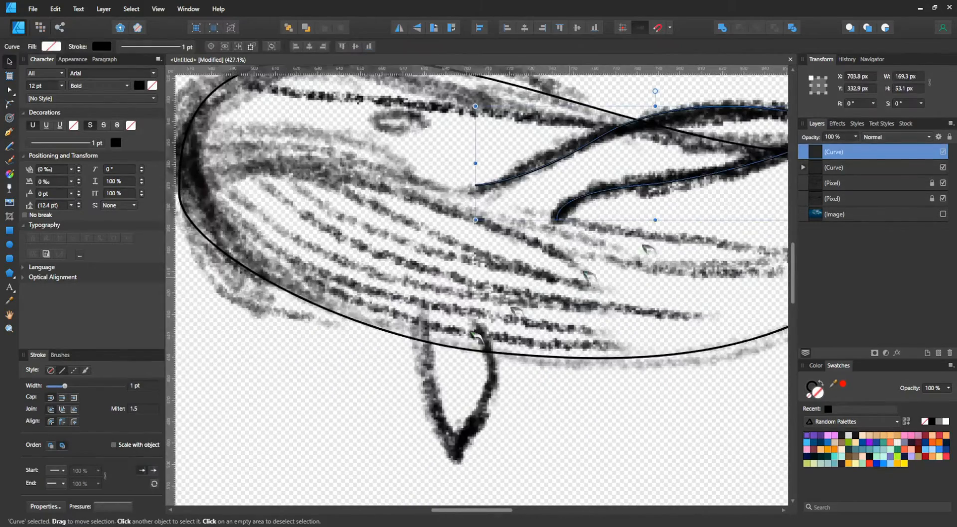
left_click(588, 358)
Trace the lower flipper as a closed curve with a pointed tip, its top edge lying inside the belly
key("p")
scroll(588, 358, "down", 3)
left_click(442, 248)
left_click_drag(482, 383, 498, 397)
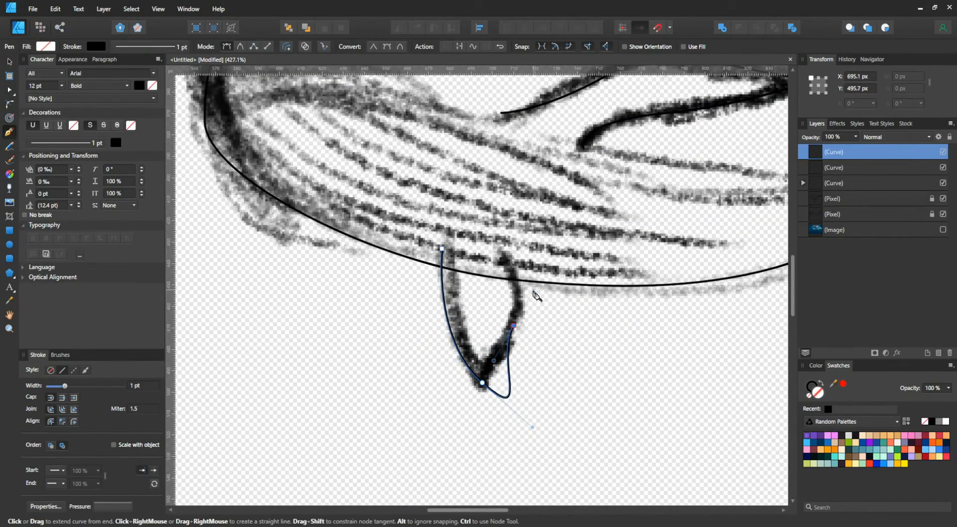
key("a")
left_click_drag(532, 427, 508, 406)
key("p")
left_click(515, 286)
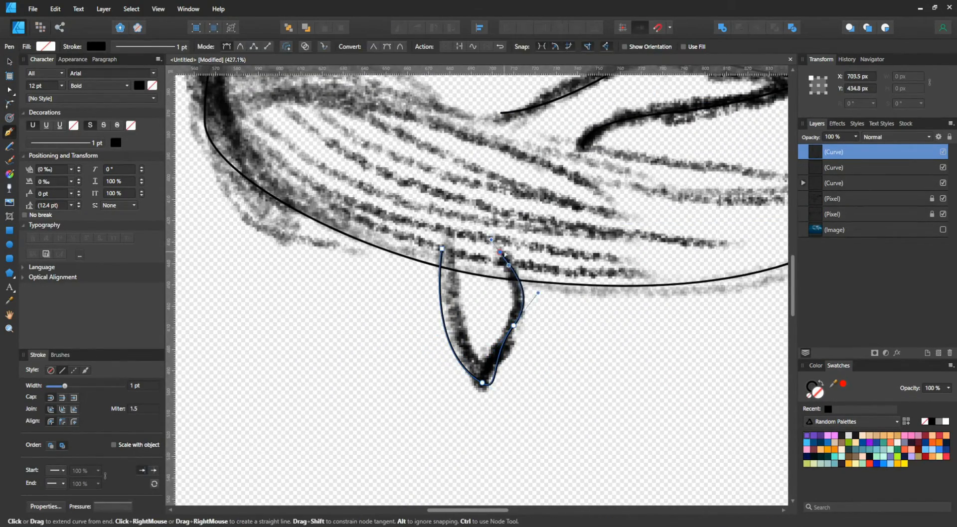
left_click(442, 250)
key("a")
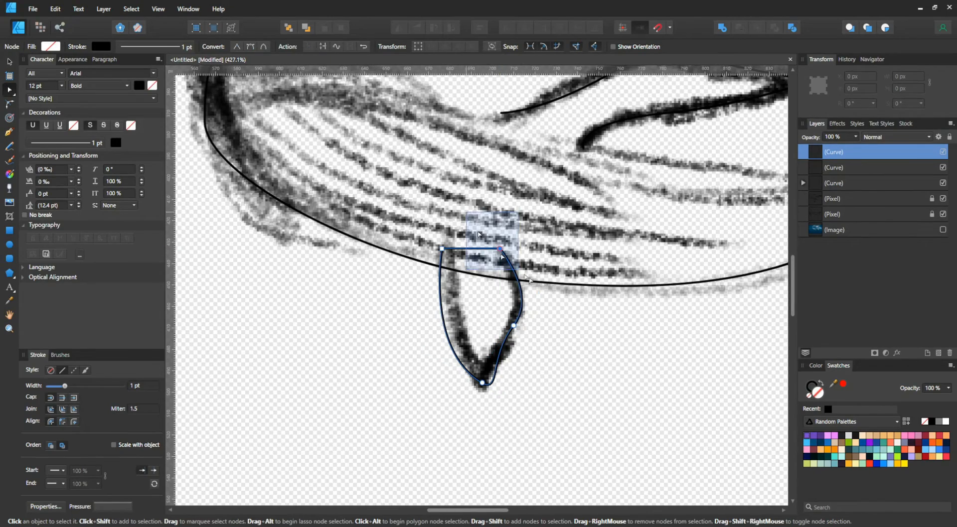
scroll(486, 309, "down", 2)
left_click(621, 209)
scroll(621, 205, "up", 3)
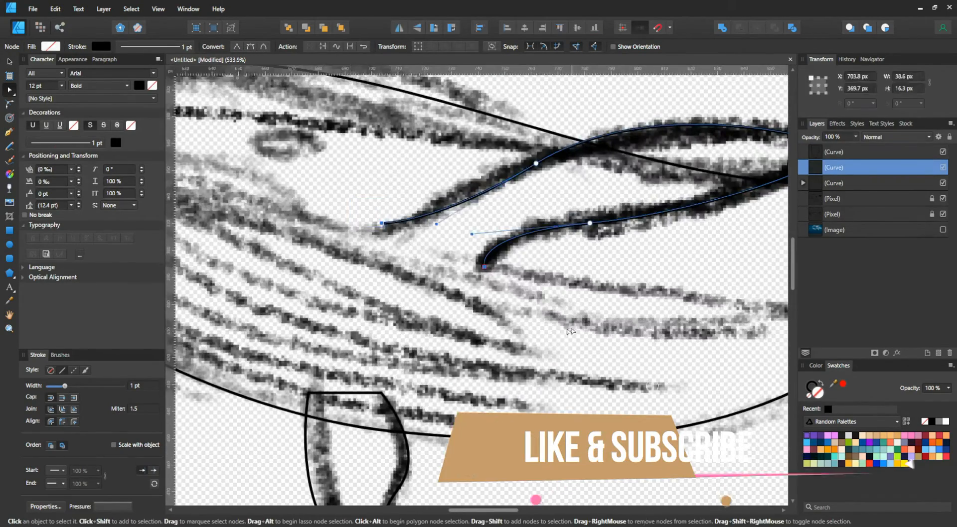
left_click(488, 280)
scroll(488, 280, "down", 2)
Draw a closed belly curve from the snout along the mouth line to the tail and back beneath the body
key("p")
scroll(475, 234, "down", 2)
scroll(298, 259, "up", 2)
left_click_drag(322, 223, 373, 208)
mouse_move(598, 280)
left_mouse_down()
mouse_move(537, 267)
mouse_move(640, 282)
left_mouse_up()
left_click_drag(640, 269, 502, 275)
left_click_drag(698, 339, 723, 309)
left_click_drag(528, 371, 725, 321)
left_click_drag(737, 320, 626, 324)
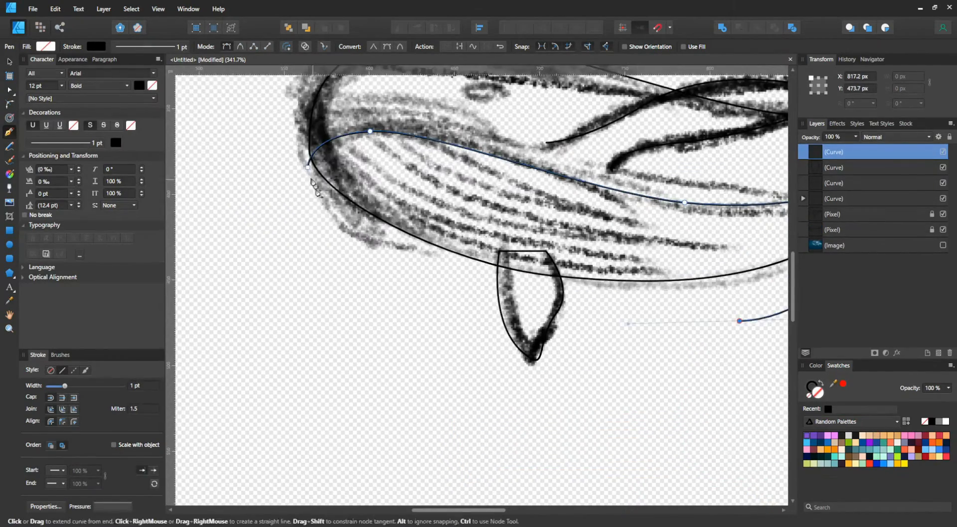
left_click(308, 167)
Move the belly curve's lower node so its bottom edge runs just outside the body outline
key("a")
mouse_move(737, 321)
left_mouse_down()
mouse_move(672, 298)
mouse_move(623, 299)
mouse_move(648, 279)
left_mouse_up()
scroll(623, 299, "down", 2)
scroll(660, 269, "down", 2)
scroll(466, 247, "up", 2)
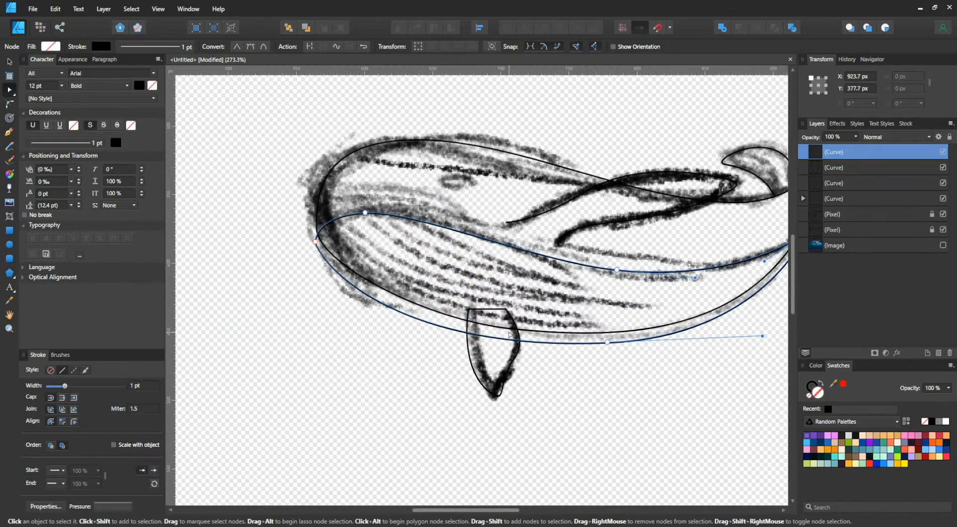
Draw the almond-shaped eye outline with a short line extending from its rear corner
scroll(438, 179, "up", 5)
key("p")
left_click(459, 217)
left_click_drag(562, 222, 597, 263)
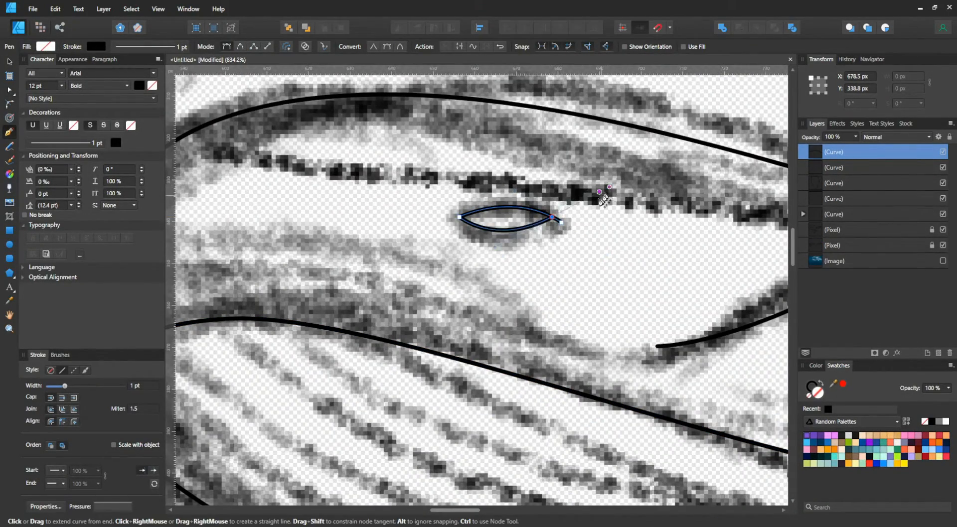
scroll(603, 200, "up", 6)
key("Escape")
key("a")
scroll(643, 270, "down", 2)
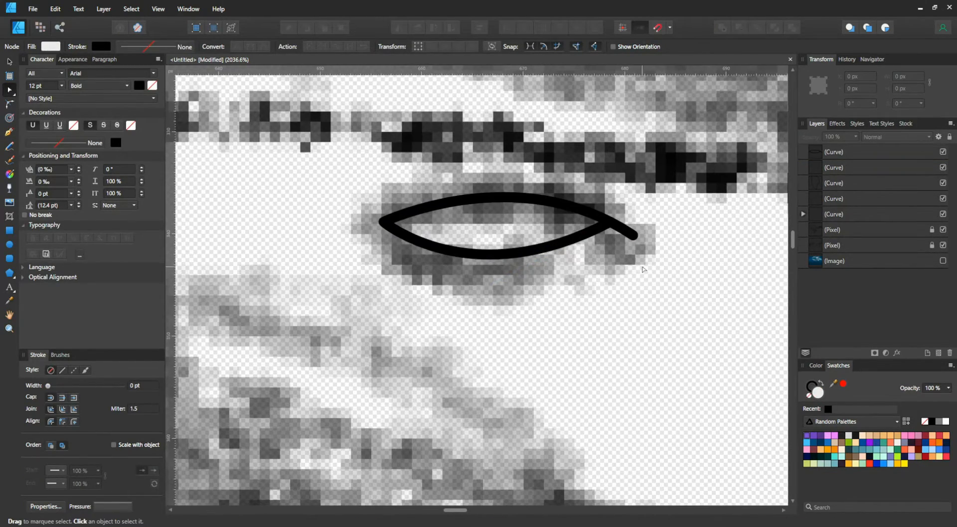
Reshape the eye outline's rear corner so the lower edge curves up into the tip of the short tail
left_click_drag(605, 238, 653, 244)
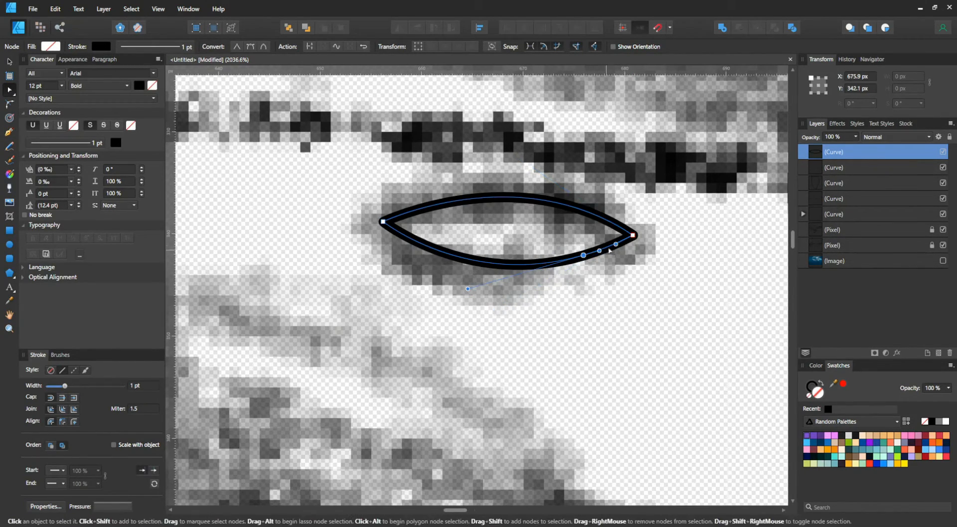
left_click_drag(586, 247, 588, 263)
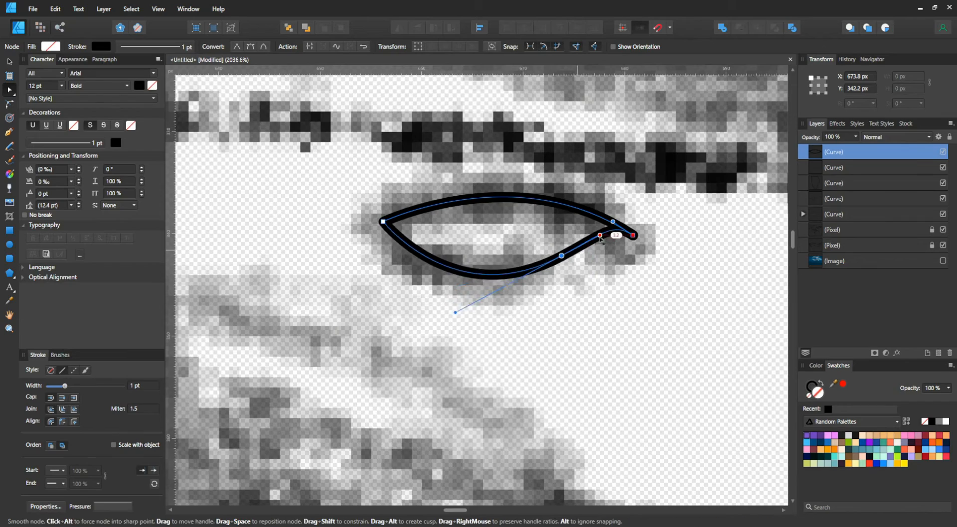
key("v")
scroll(618, 274, "down", 4)
scroll(629, 279, "up", 3)
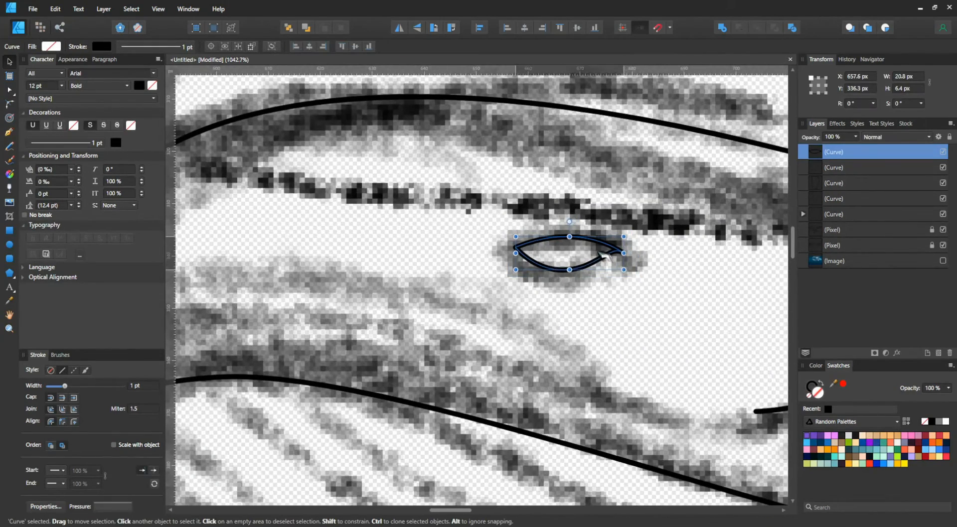
Draw an ellipse about 17.1 by 12.7 px clipped inside the eye outline, with a dark grey fill and no stroke
key("ctrl+d")
key("m")
left_click_drag(500, 222, 590, 289)
key("m")
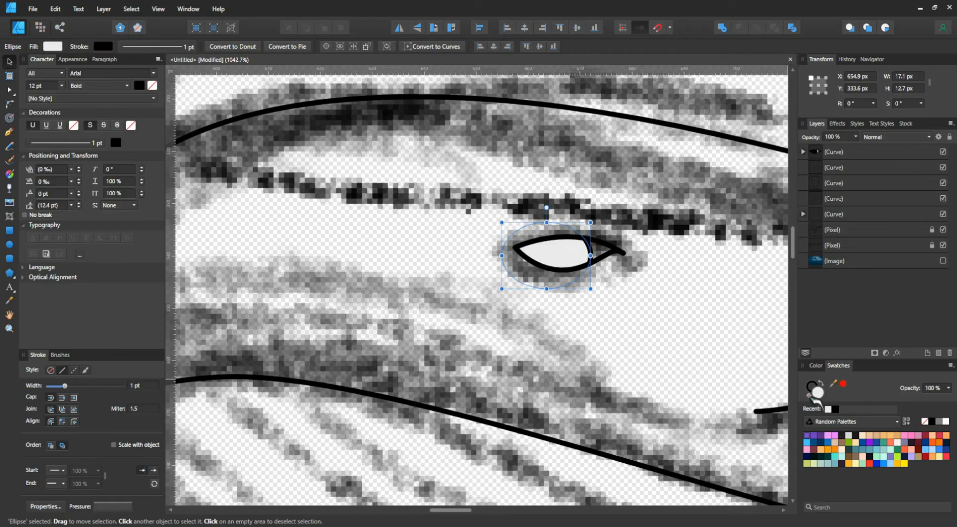
key("shift+x")
key("ctrl+plus")
key("5")
key("9")
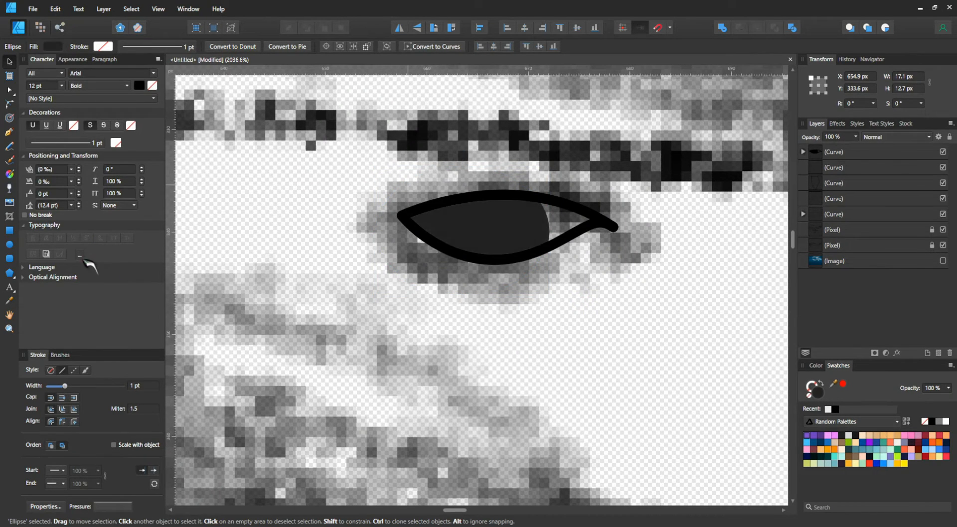
Apply the 3D layer effect to the eye's ellipse and darken its fill
left_click(837, 124)
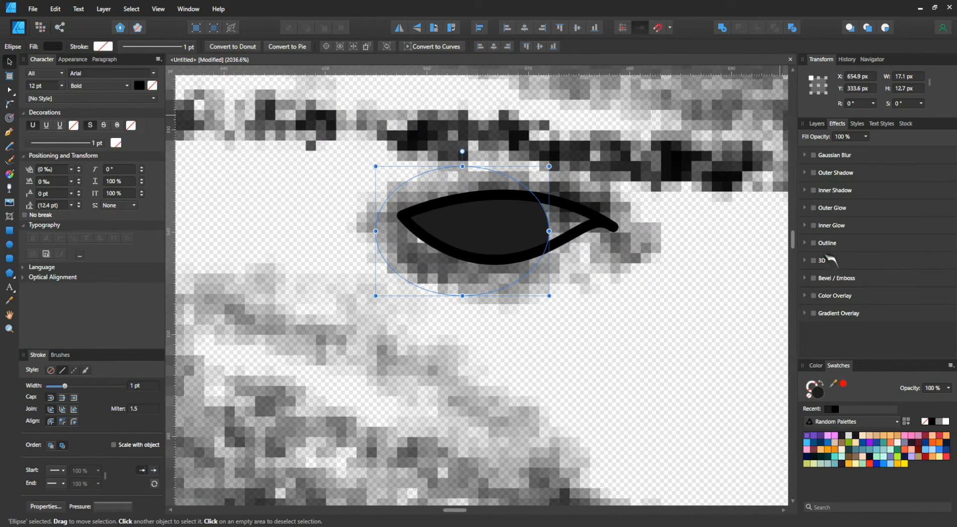
left_click(813, 260)
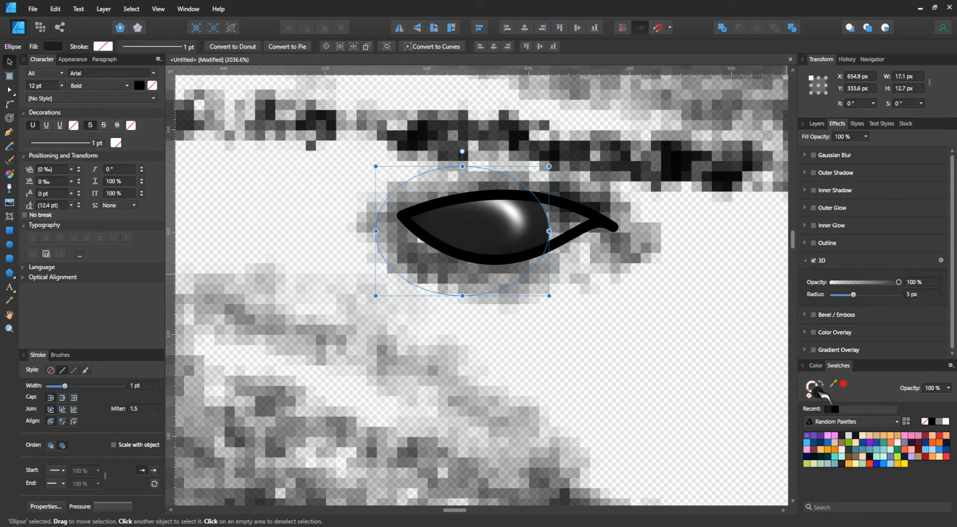
key("ctrl+d")
left_click(816, 123)
left_click(842, 168)
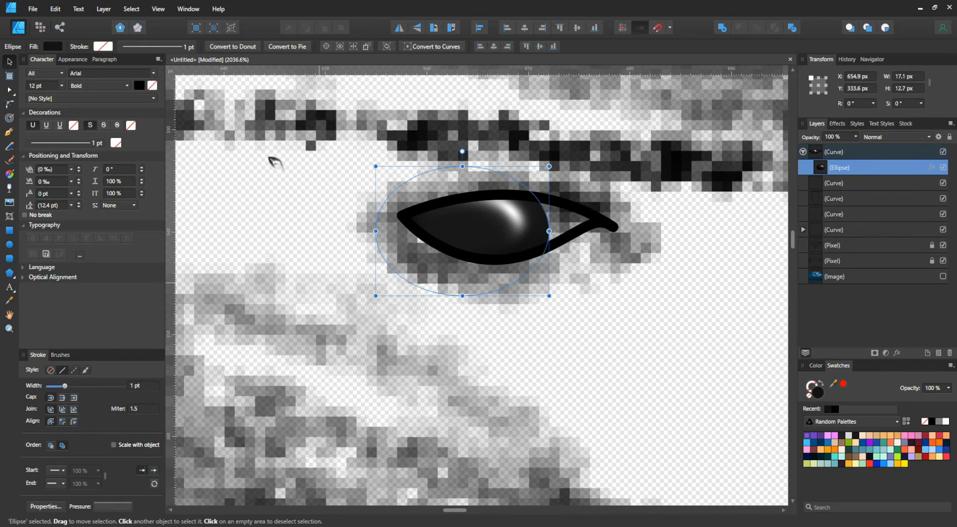
Apply the tapered size-10 Engraving brush to the eye outline and set its stroke width to 4 pt
scroll(546, 337, "down", 4)
scroll(547, 337, "up", 2)
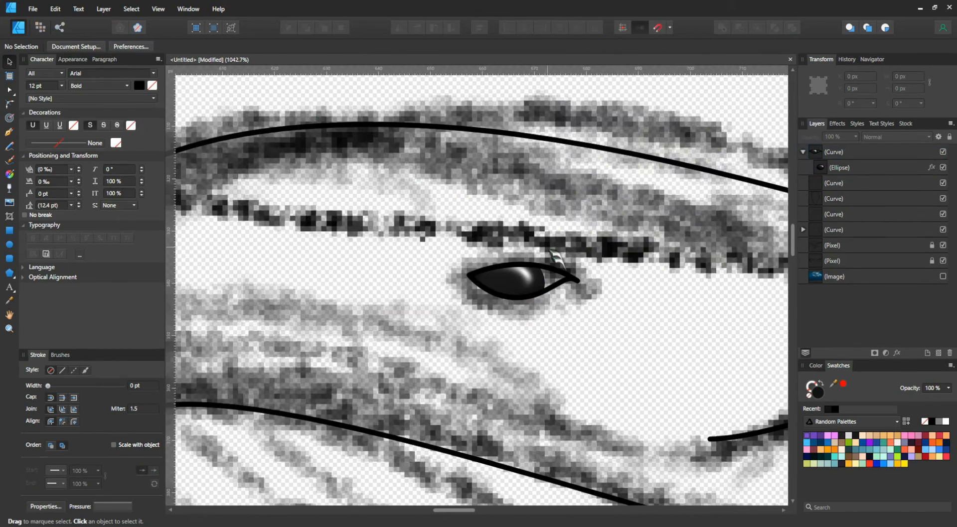
left_click(554, 271)
left_click(60, 355)
scroll(90, 399, "down", 1)
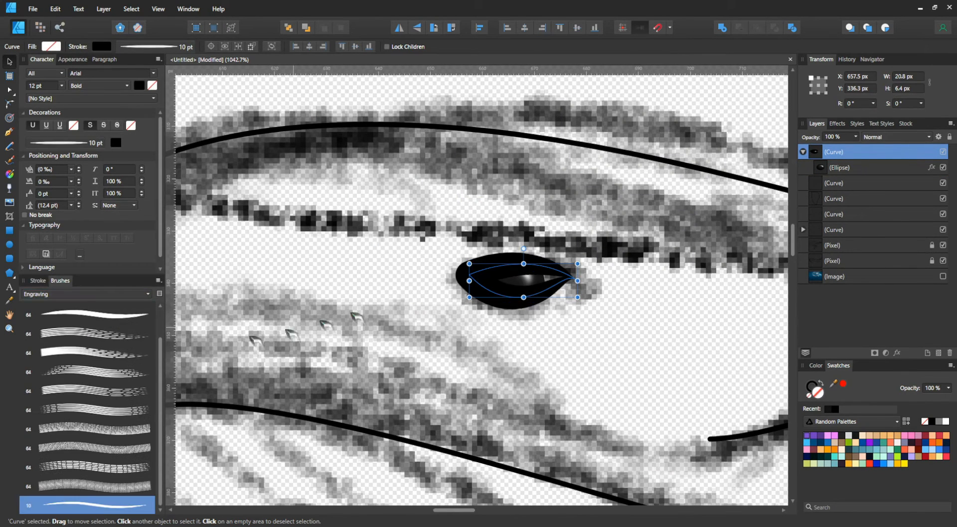
left_click(38, 281)
key("a")
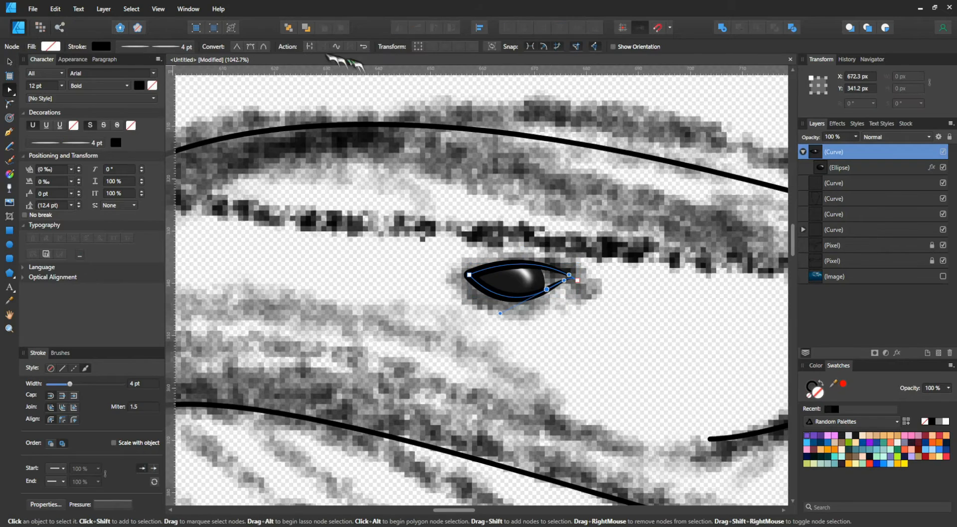
left_click(593, 306)
scroll(573, 289, "up", 3)
left_click(573, 281)
left_click(593, 306)
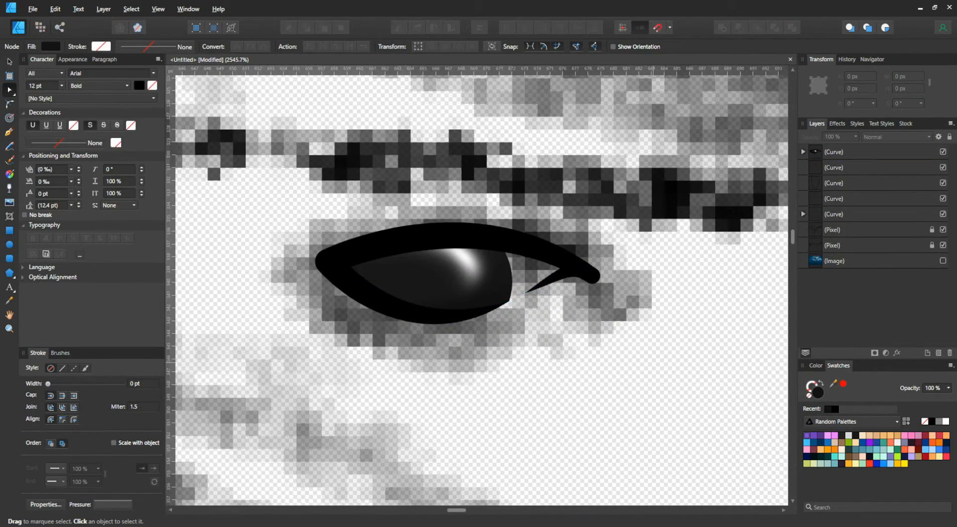
Fill the side fin curve with light blue
scroll(592, 306, "down", 2)
scroll(592, 307, "down", 8)
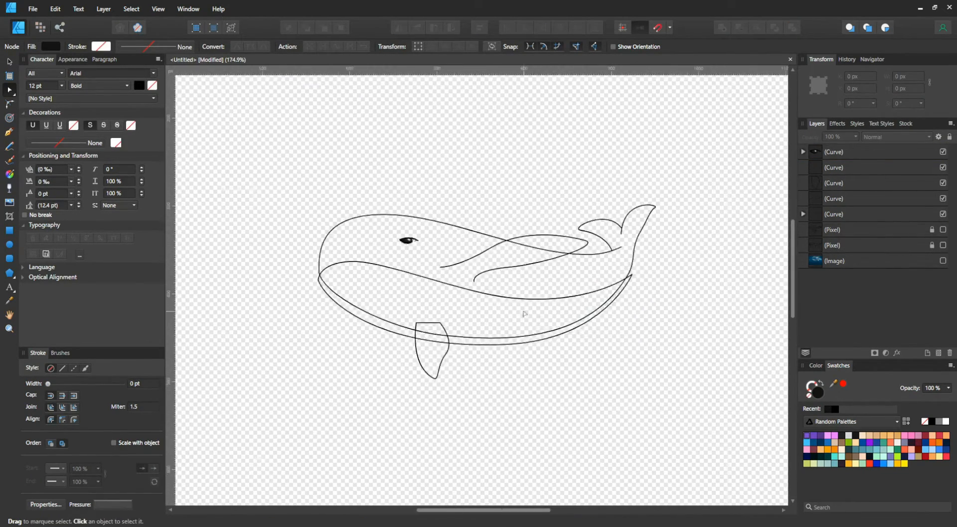
left_click(498, 273)
scroll(504, 286, "up", 3)
left_click(443, 280)
left_click(362, 245, "shift")
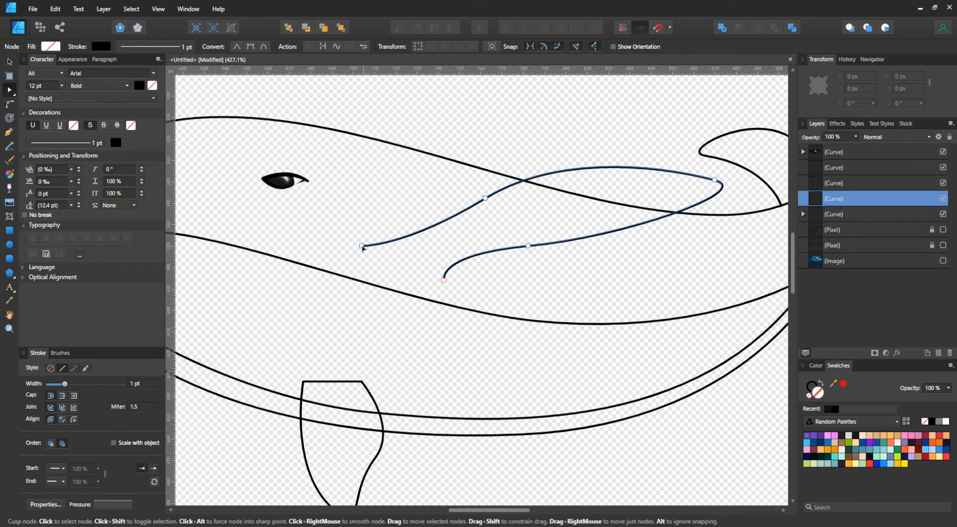
left_click(891, 464)
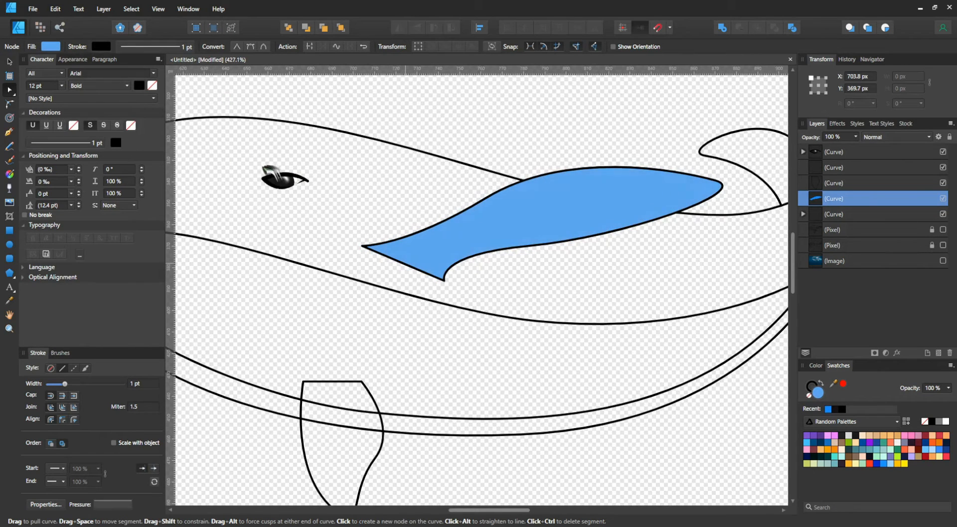
Nest the belly curve inside the body curve so it is clipped, with the sketch layers shown
scroll(354, 452, "down", 5)
left_click(884, 199)
left_click_drag(885, 199, 790, 205)
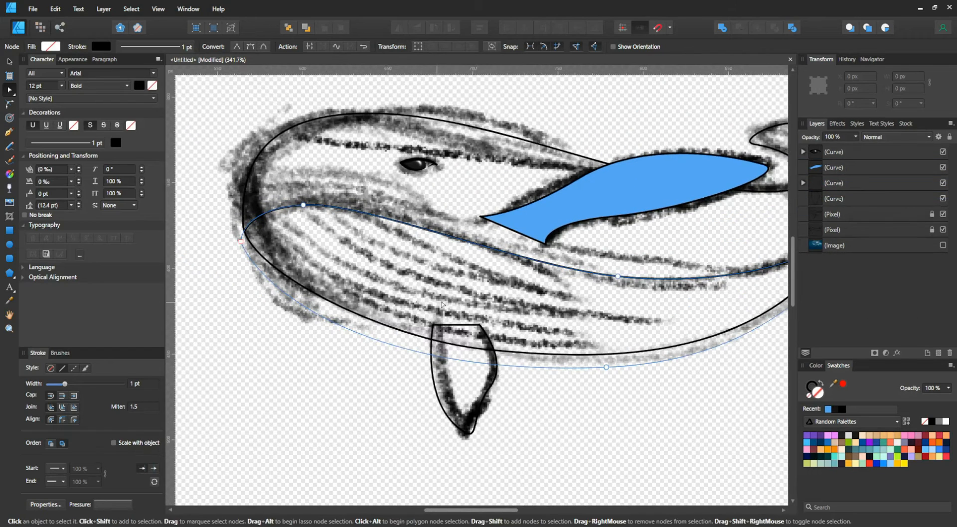
Trace the uppermost throat groove with a three-point Pen curve starting just above the mouth line
key("p")
left_click(319, 200)
left_click(431, 249)
left_click(611, 298)
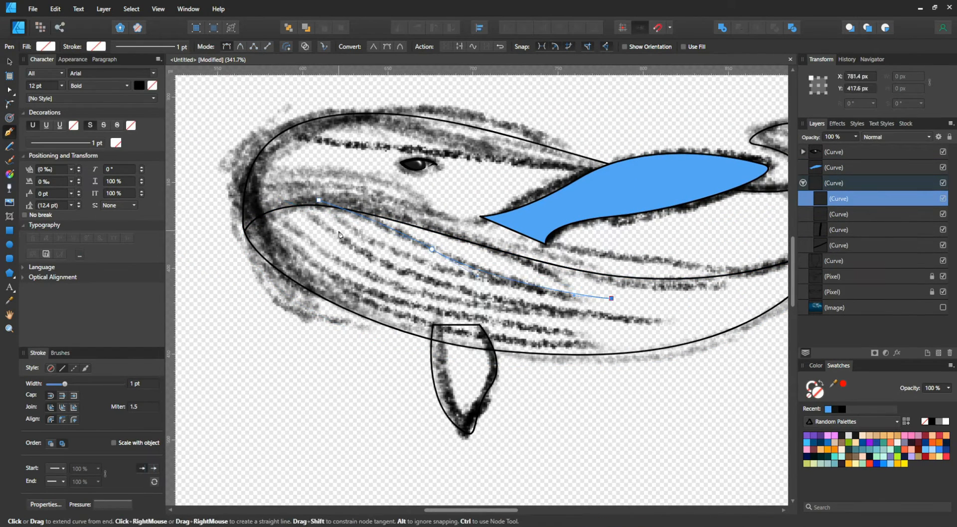
Apply the tapered size-10 Engraving brush to the groove with a 4 pt stroke width
left_click(60, 353)
left_click(88, 504)
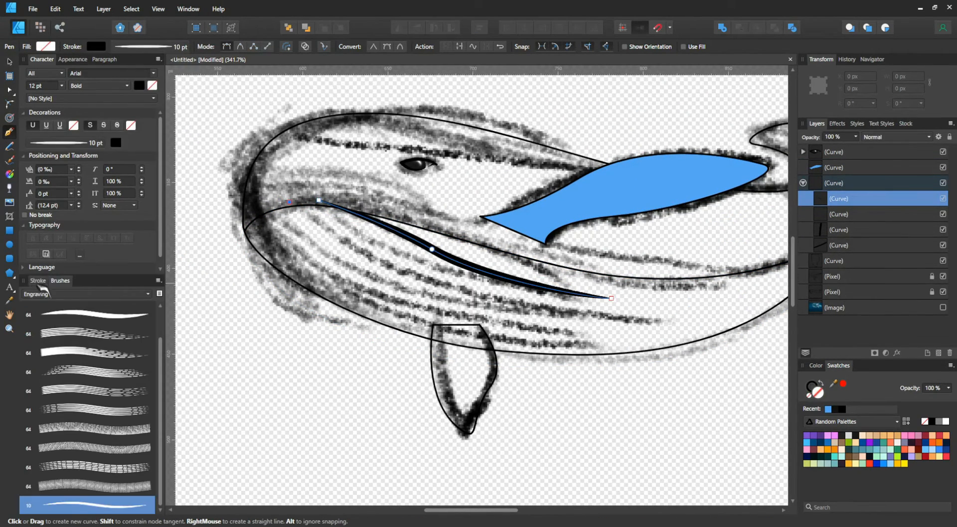
left_click(38, 281)
scroll(150, 393, "down", 4)
scroll(148, 394, "up", 5)
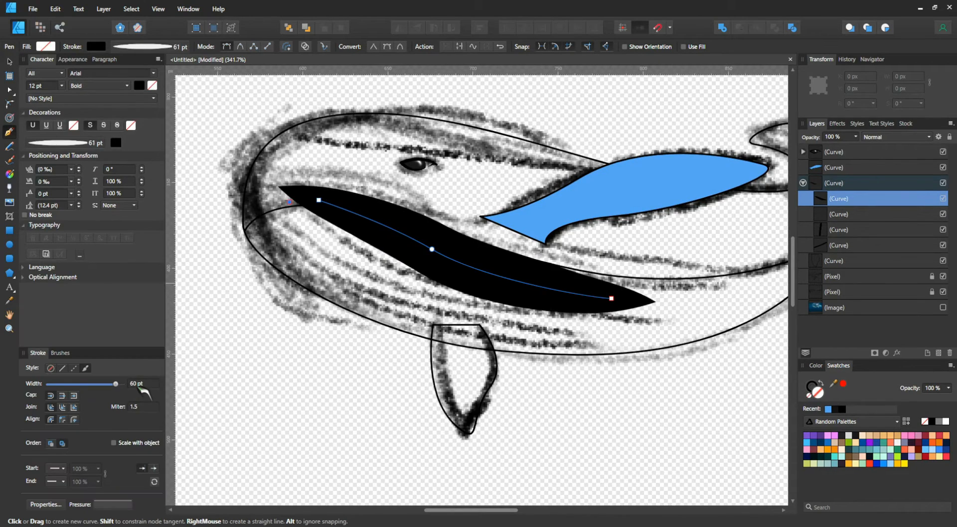
key("a")
scroll(334, 182, "up", 3)
scroll(334, 182, "down", 2)
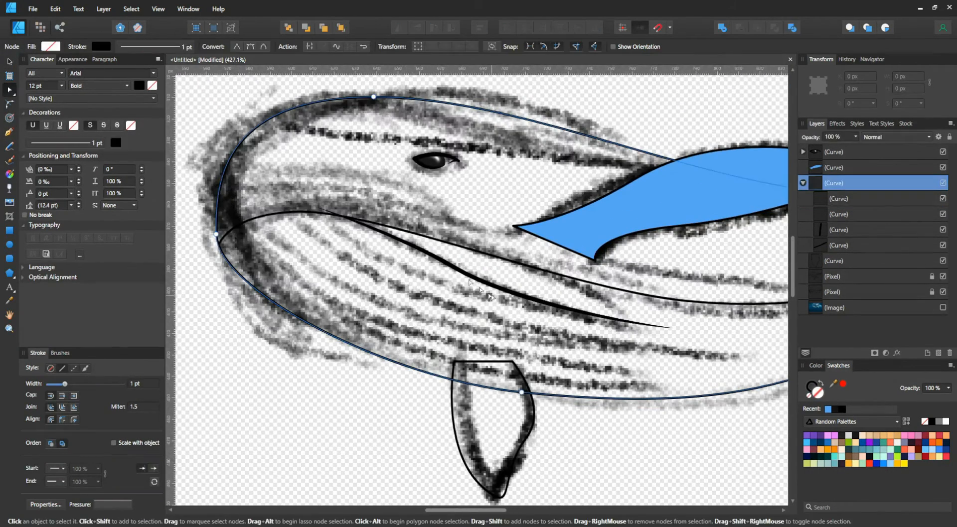
Duplicate the groove and reshape the copy into a second groove just below it by moving its nodes and handles
left_click(60, 353)
left_click(441, 388)
left_click(446, 379)
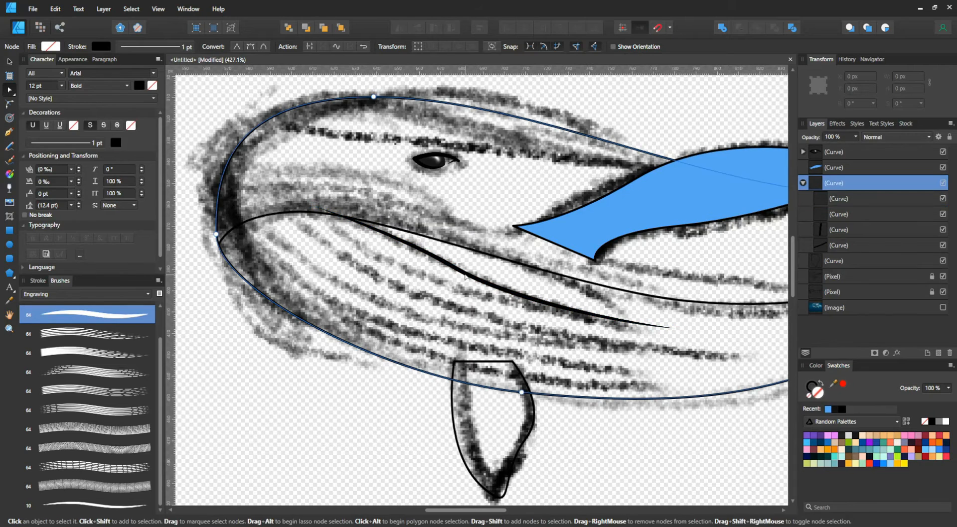
key("ctrl+alt+v")
left_click_drag(294, 188, 471, 284)
left_click_drag(453, 266, 417, 265)
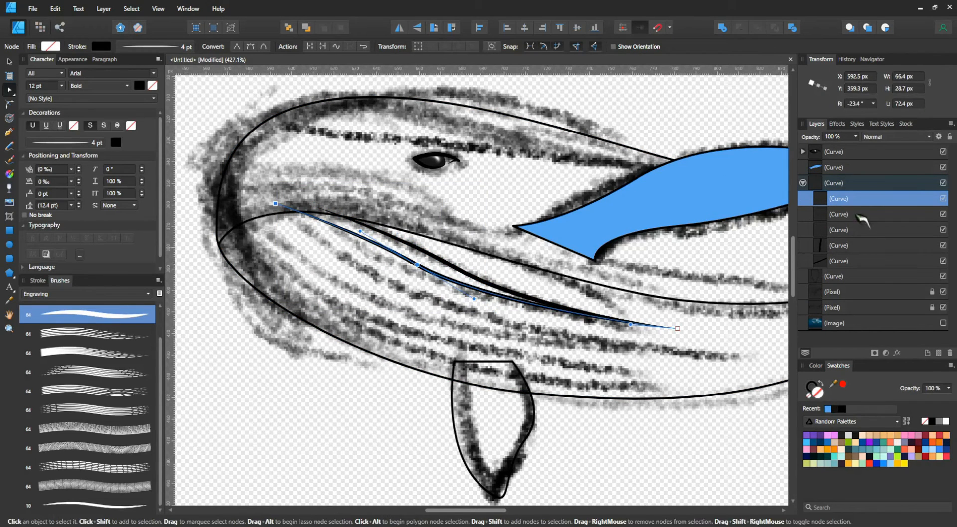
left_click_drag(473, 298, 532, 321)
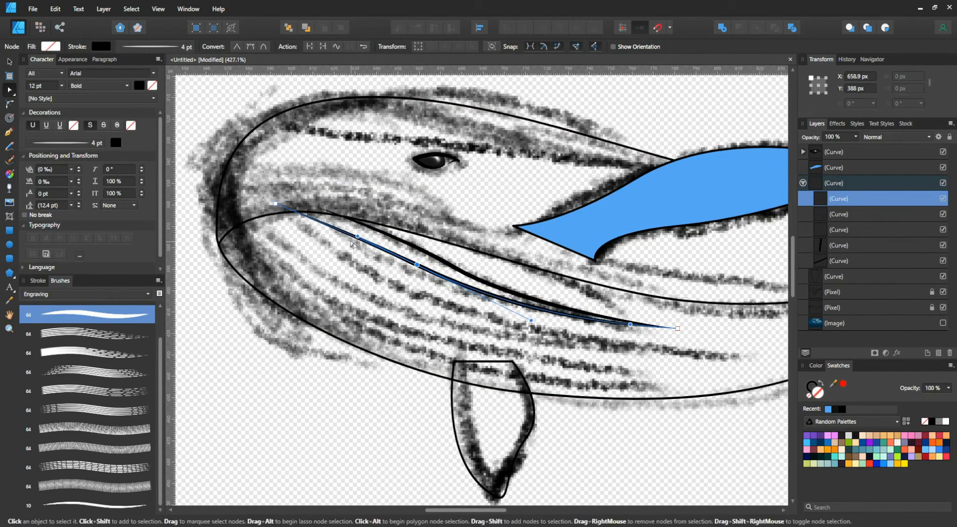
left_click_drag(357, 236, 358, 233)
Nest both throat grooves inside the belly curve so they are clipped at the mouth line
left_click(256, 104)
left_click(870, 199)
left_click(873, 214, "shift")
left_click_drag(873, 214, 869, 229)
left_click(254, 103)
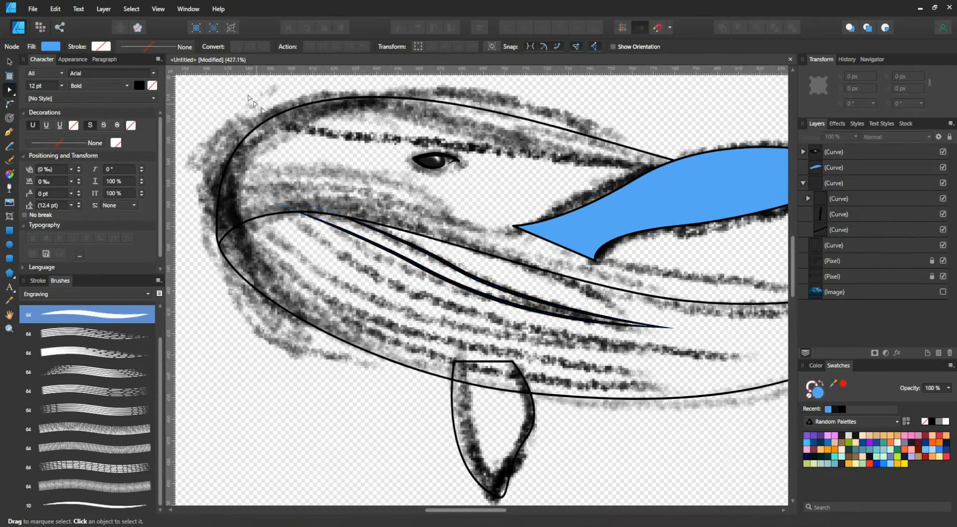
Hide the lower of the two sketch pixel layers and keep the upper one shown
scroll(489, 238, "down", 2)
left_click(943, 261)
left_click(942, 276)
scroll(421, 269, "up", 2)
left_click_drag(427, 273, 353, 271)
left_click(943, 262)
Trace the third throat groove with a three-point Pen curve from above the mouth line back past the flipper
key("p")
left_click(219, 189)
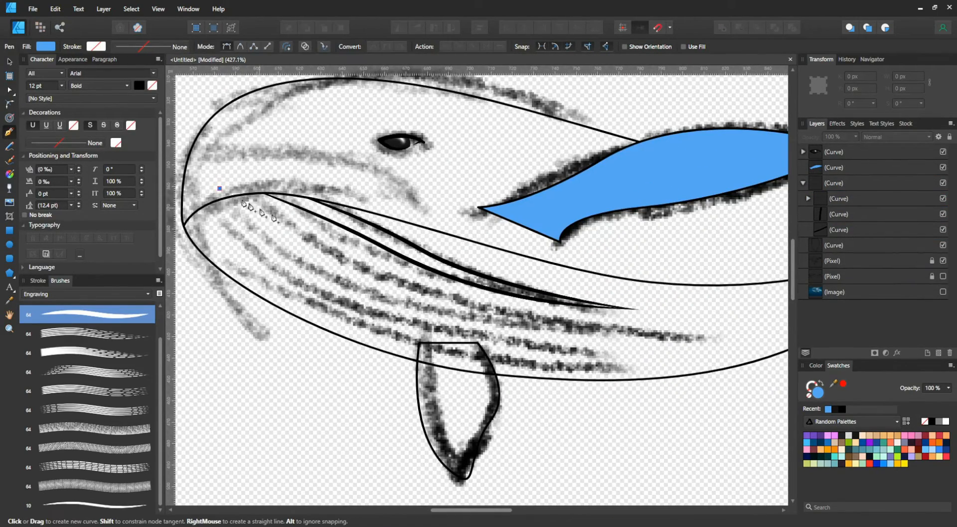
left_click_drag(326, 243, 373, 268)
key("ctrl+z")
left_click(233, 178)
left_click_drag(452, 299, 576, 327)
left_click(709, 339)
key("Escape")
Give the third groove the tapered Engraving brush stroke at 4 pt and nest it inside the belly curve
left_click(94, 315)
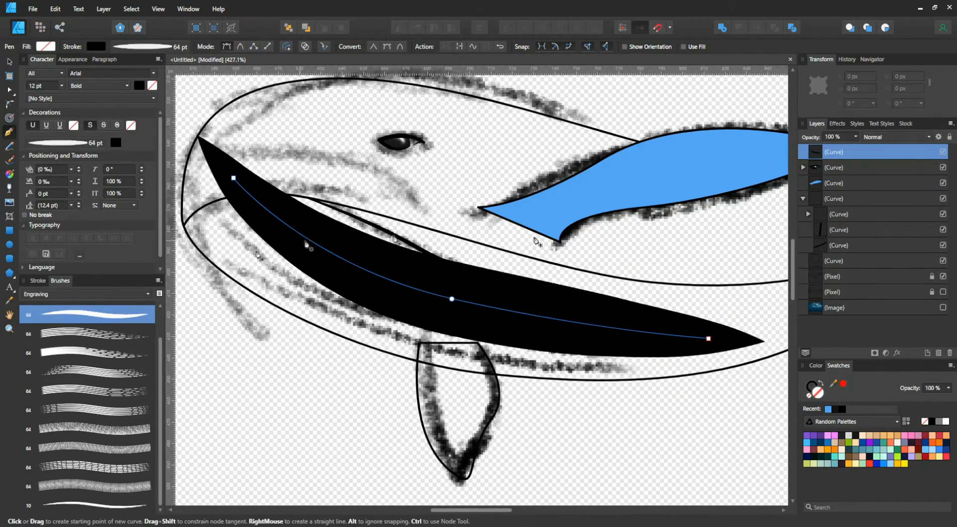
key("ctrl+z")
left_click(870, 214)
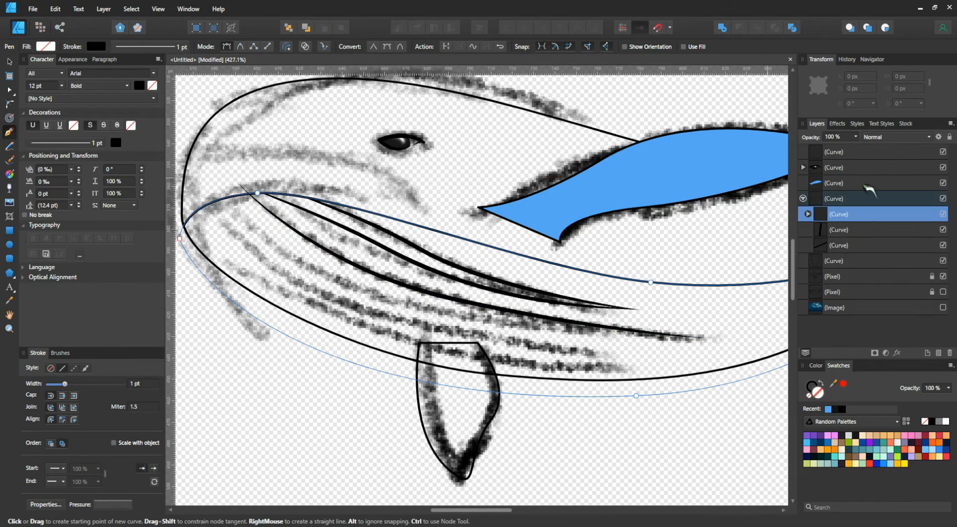
left_click(870, 152)
key("Delete")
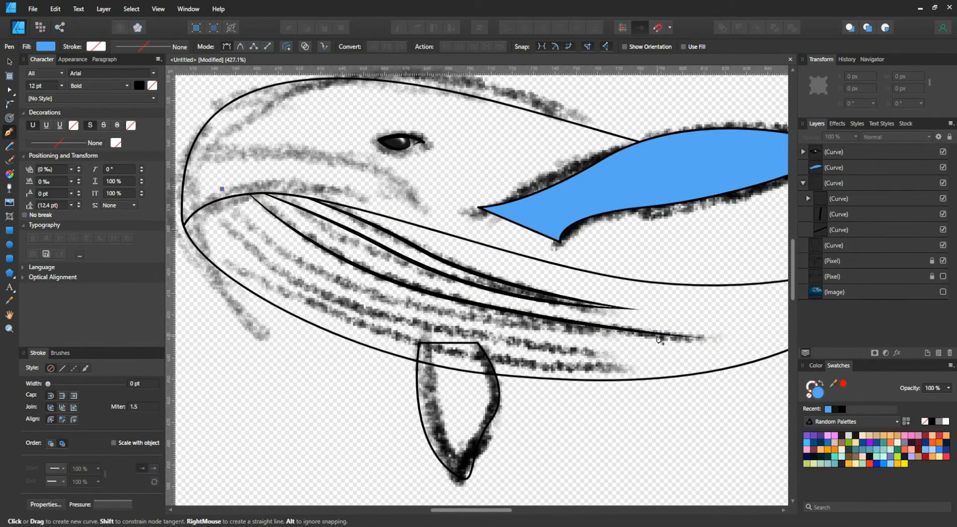
Trace the fourth throat groove with a three-point Pen curve from the mouth line to behind the flipper
left_click(214, 195)
left_click_drag(442, 314, 623, 356)
key("a")
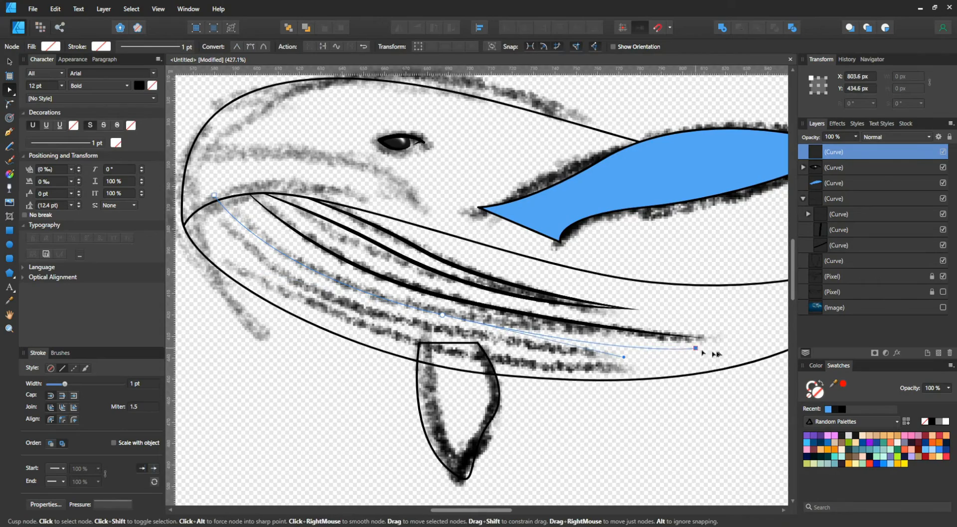
left_click_drag(278, 282, 375, 295)
Trace the fifth throat groove below the previous one, from near the snout across the top of the flipper
key("p")
left_click(295, 213)
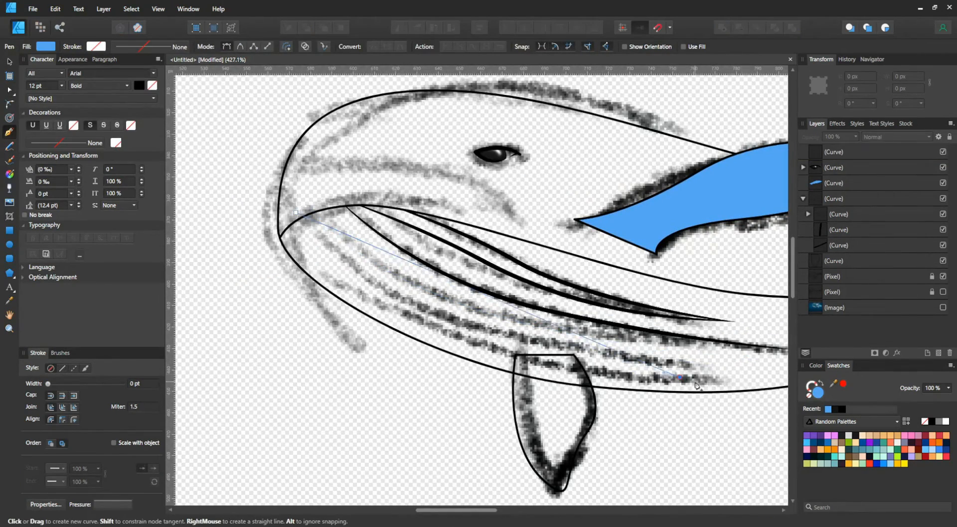
left_click_drag(679, 377, 742, 377)
left_click_drag(742, 376, 633, 318)
key("a")
left_click(692, 216)
Apply the tapered Engraving brush to the two new groove curves and set their stroke width to 4 pt
left_click(834, 152)
left_click(834, 168, "shift")
left_click(60, 353)
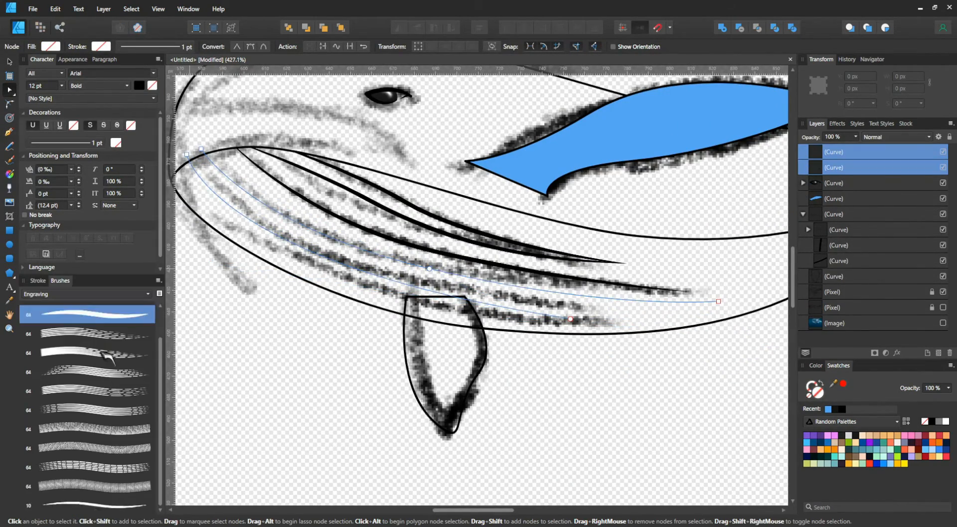
left_click(95, 505)
left_click(38, 353)
scroll(145, 385, "down", 8)
scroll(145, 386, "up", 1)
left_click(60, 353)
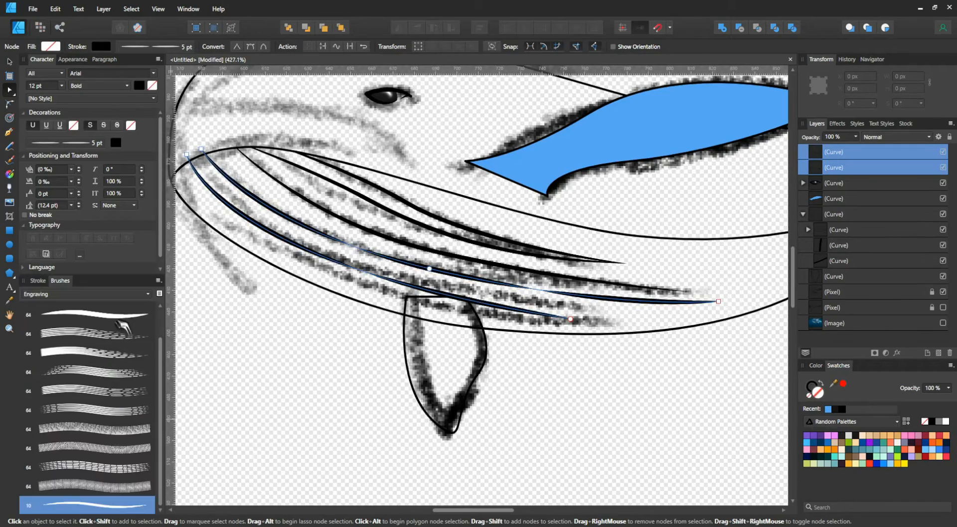
left_click(121, 324)
left_click(38, 280)
scroll(143, 385, "down", 20)
scroll(143, 386, "up", 1)
Extend the start nodes of the lower three grooves further past the mouth line towards the snout
left_click(858, 168)
left_click(858, 152, "shift")
left_click_drag(322, 219, 341, 194)
left_click(389, 232)
double_click(389, 232)
left_click_drag(396, 340, 308, 286)
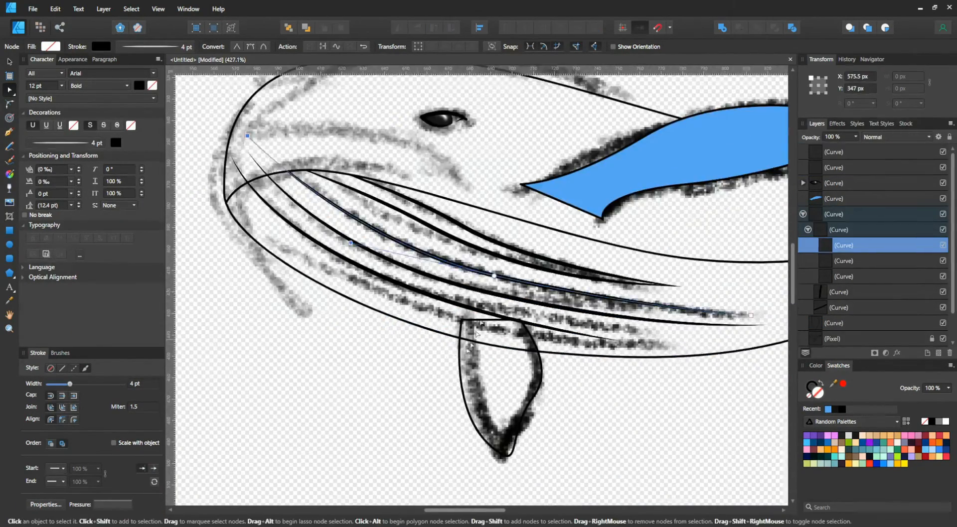
left_click(307, 285)
Duplicate the lowest groove and move the copy's start node and bend down to just above the body's underside
key("p")
key("v")
left_click(398, 284)
key("ctrl+j")
key("a")
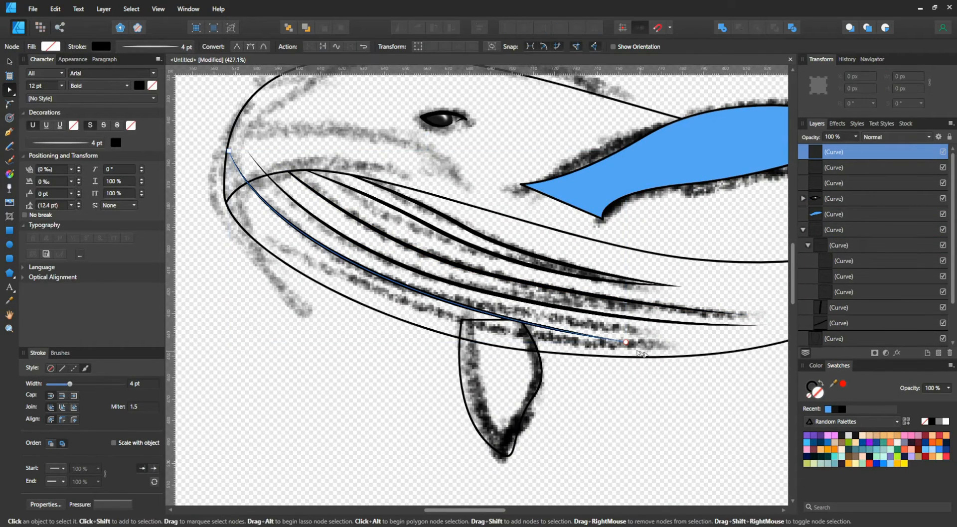
left_click_drag(230, 151, 208, 170)
left_click_drag(267, 288, 288, 312)
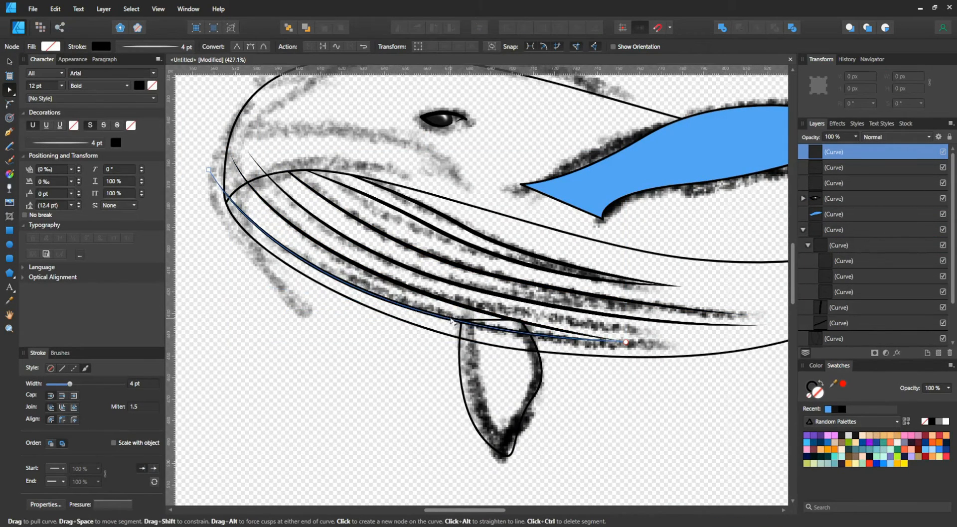
Extend the lowest groove's end node further towards the tail and bend its curve to follow the body's underside
left_click_drag(625, 343, 699, 346)
left_click_drag(362, 315, 316, 343)
left_click(314, 338)
Nest the three new groove curves inside the throat shape so they are clipped to it
left_click(892, 152)
left_click(894, 183, "shift")
left_click_drag(895, 183, 900, 250)
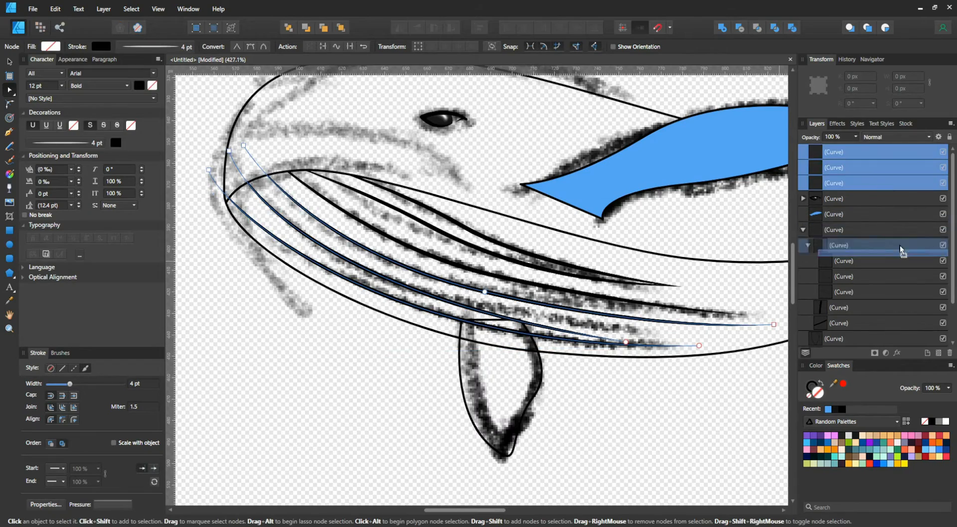
left_click(374, 336)
Break the upper fin's outline at its base and delete the short edge so the outline is open there
scroll(371, 335, "down", 3)
scroll(473, 285, "up", 2)
left_click(466, 260)
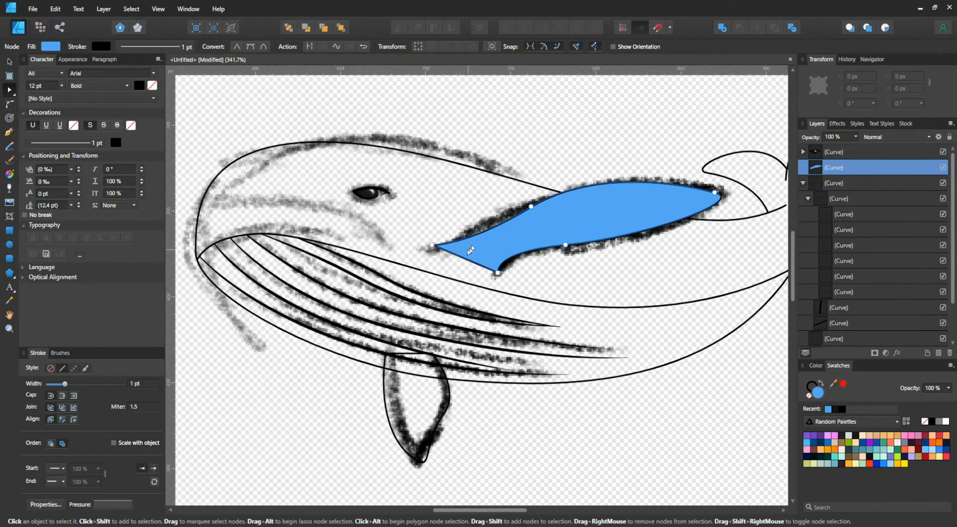
left_click_drag(422, 280, 507, 238)
left_click(310, 46)
left_click(882, 166)
key("Delete")
Fill the throat and belly shape with blue and apply the tapered Engraving brush to its outline at 6 pt
left_click(518, 285)
left_click_drag(736, 243, 702, 267)
double_click(670, 324)
left_click_drag(593, 357, 698, 359)
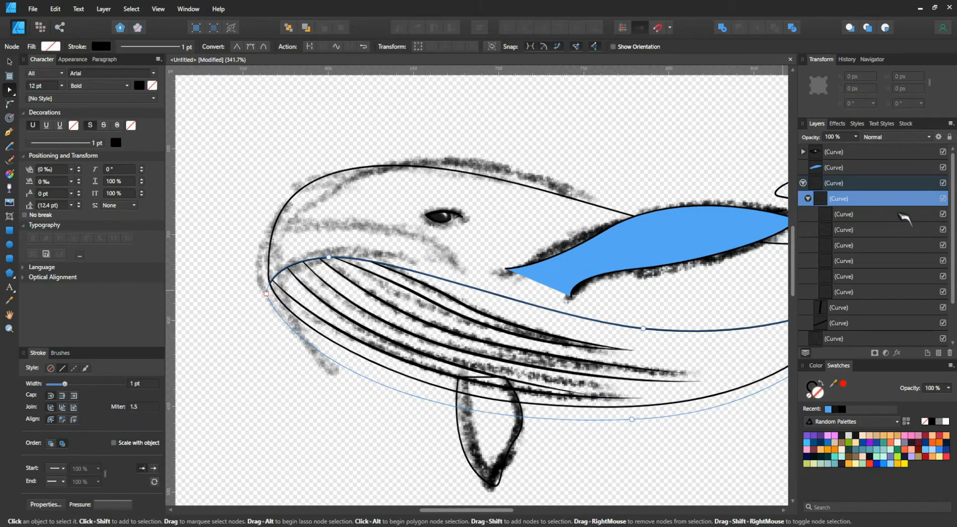
left_click(829, 409)
left_click(60, 353)
left_click(87, 363)
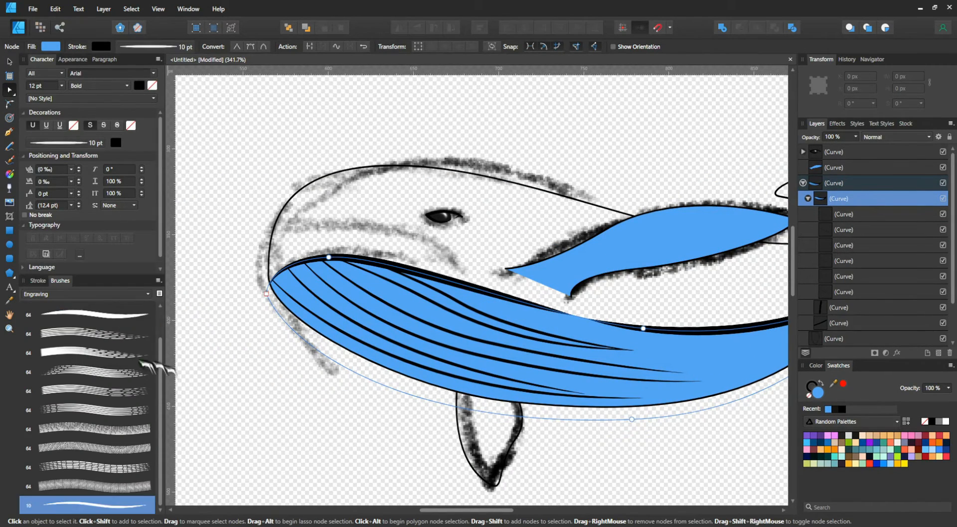
left_click(37, 281)
scroll(149, 384, "down", 4)
scroll(149, 384, "down", 1)
scroll(284, 404, "down", 1)
scroll(653, 438, "up", 1)
Apply the tapered Engraving brush at 10 pt to the whale's main body outline
left_click(897, 216)
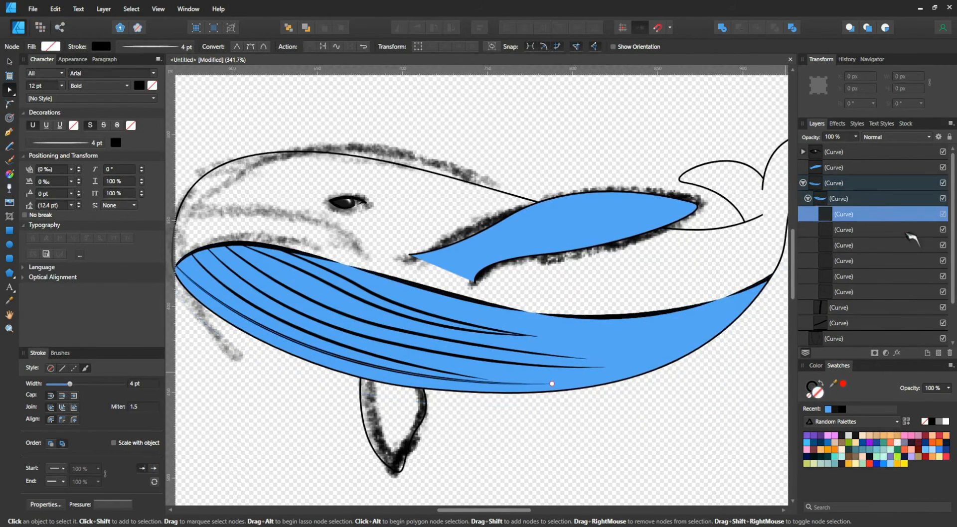
left_click(808, 199)
left_click(850, 185)
scroll(676, 300, "down", 1)
scroll(763, 263, "up", 1)
left_click(60, 352)
left_click(94, 506)
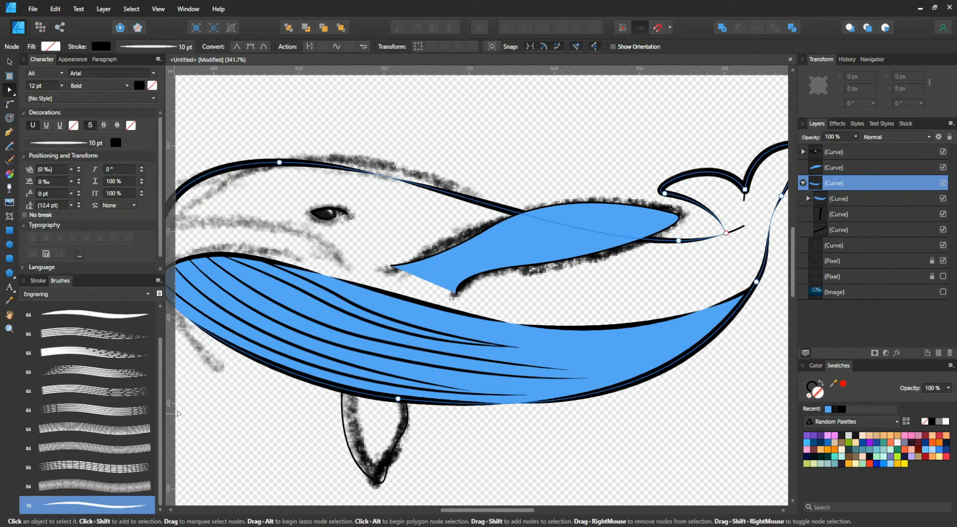
left_click(38, 281)
Apply the tapered Engraving brush to the two short crease lines at the tail and reduce their stroke width
left_click(847, 199)
left_click(847, 214)
left_click(847, 230, "shift")
left_click(60, 353)
left_click(94, 505)
left_click(847, 215)
left_click(847, 230, "shift")
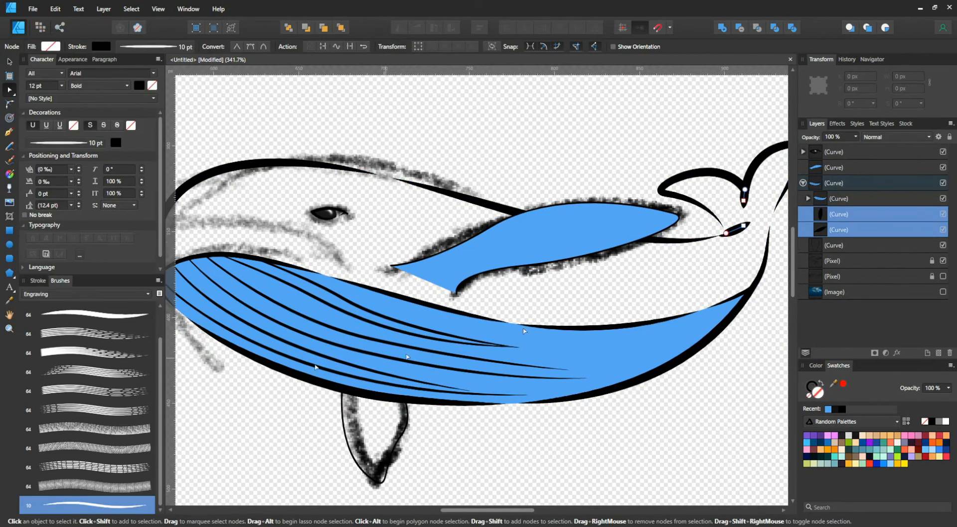
left_click(38, 281)
scroll(149, 385, "down", 2)
left_click(657, 457)
Set the stroke width of the two tail crease lines to 5 pt
left_click(860, 215)
left_click(860, 230, "shift")
left_click(508, 466)
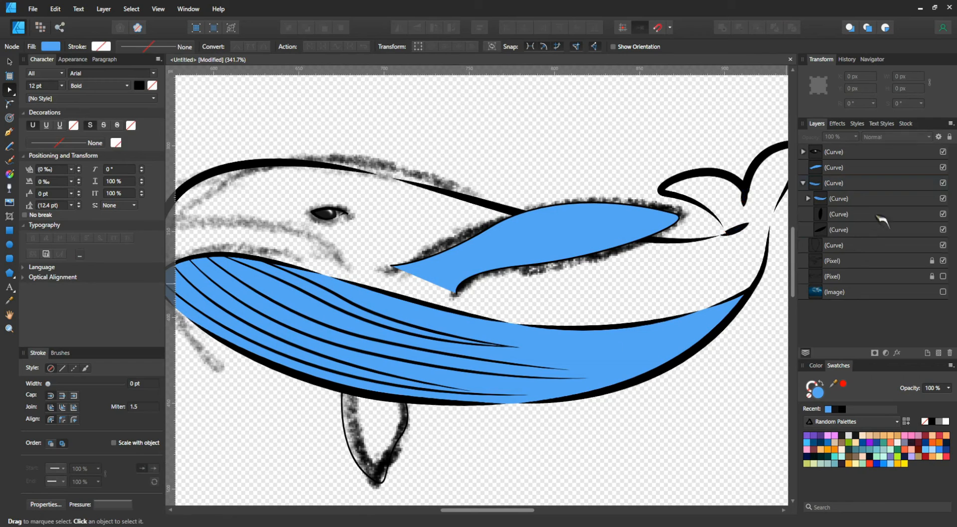
left_click(878, 214)
left_click(878, 230, "shift")
left_click(60, 353)
left_click(38, 280)
scroll(149, 385, "down", 3)
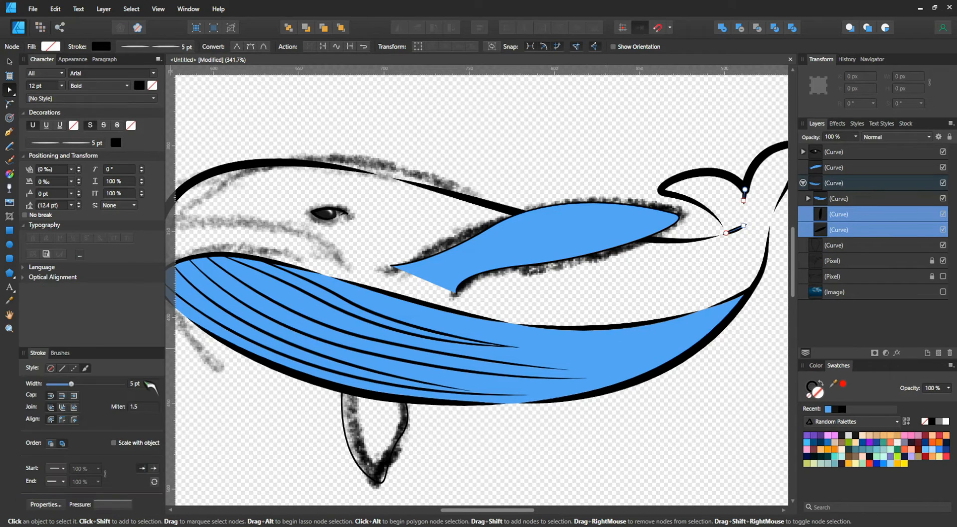
scroll(149, 385, "down", 1)
left_click(873, 216)
scroll(149, 386, "up", 2)
left_click(669, 451)
Apply the tapered Engraving brush to the lower flipper's outline and reduce its stroke width to 8 pt
scroll(669, 448, "down", 2)
mouse_move(757, 427)
left_mouse_down()
mouse_move(620, 423)
mouse_move(656, 375)
left_mouse_up()
left_click(843, 246)
left_click(60, 353)
left_click(96, 511)
left_click(38, 281)
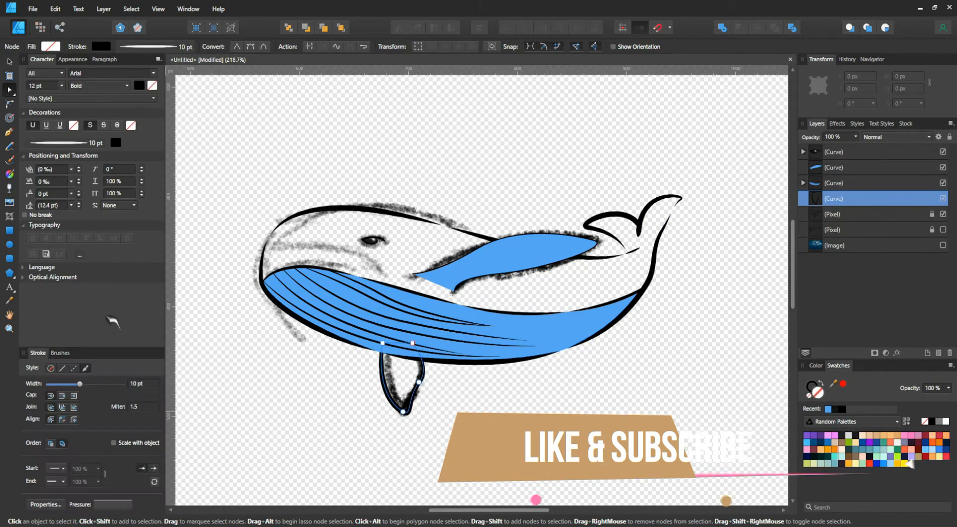
scroll(149, 385, "down", 3)
Apply the tapered Engraving brush to the upper fin's outline with an 8 pt stroke width
left_click(491, 262)
left_click(60, 353)
left_click(96, 508)
left_click(39, 280)
left_click(598, 383)
scroll(599, 383, "down", 1)
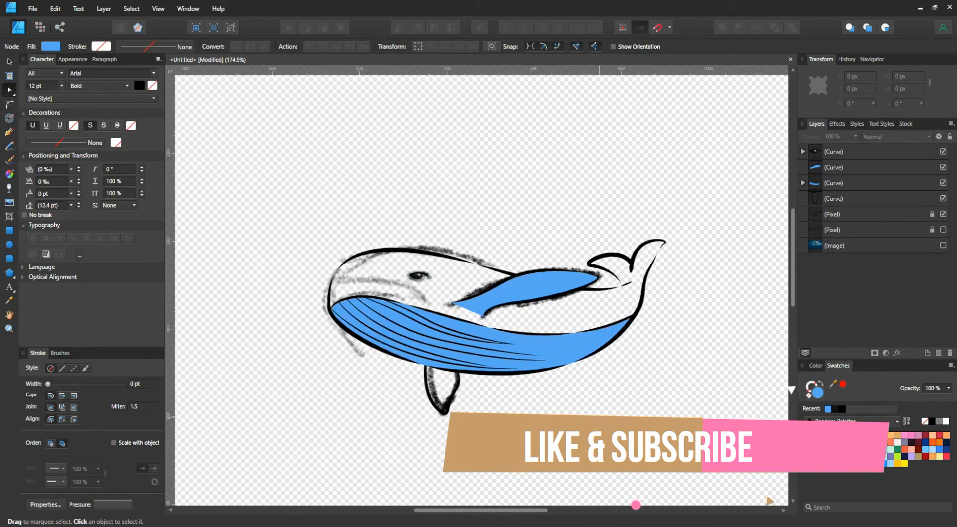
Fill the whale's body with dark slate blue and the corner of the eye with white
scroll(573, 309, "up", 3)
scroll(748, 254, "down", 1)
left_click(842, 200)
left_click(837, 183)
left_click(828, 410)
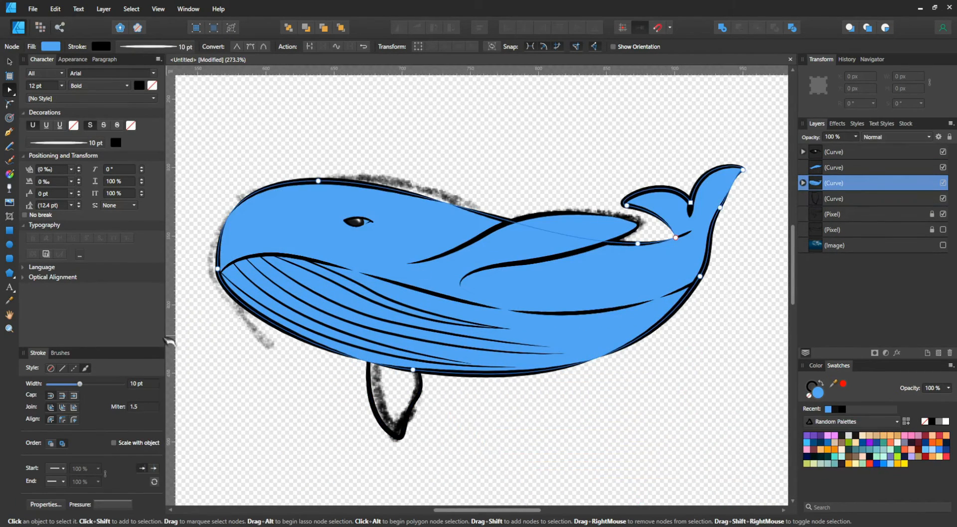
left_click_drag(670, 252, 633, 306)
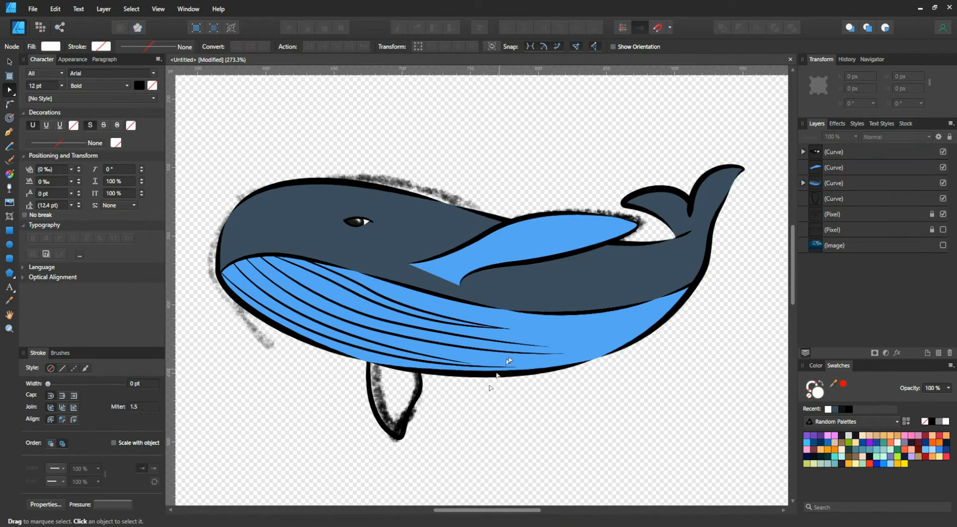
Duplicate the upper fin inside itself and offset the copy slightly towards the tail, leaving a strip along the fin's upper edge
left_click(837, 167)
left_click_drag(510, 281, 436, 291)
key("p")
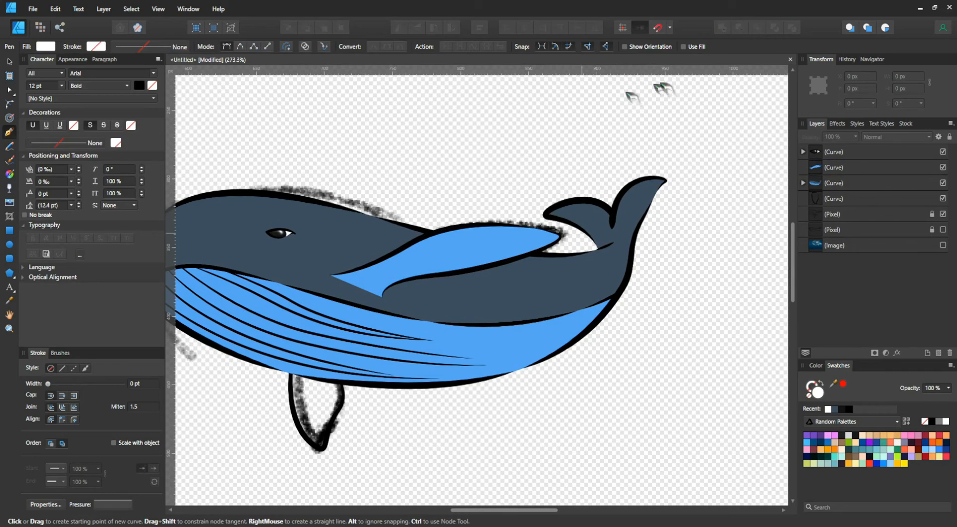
key("v")
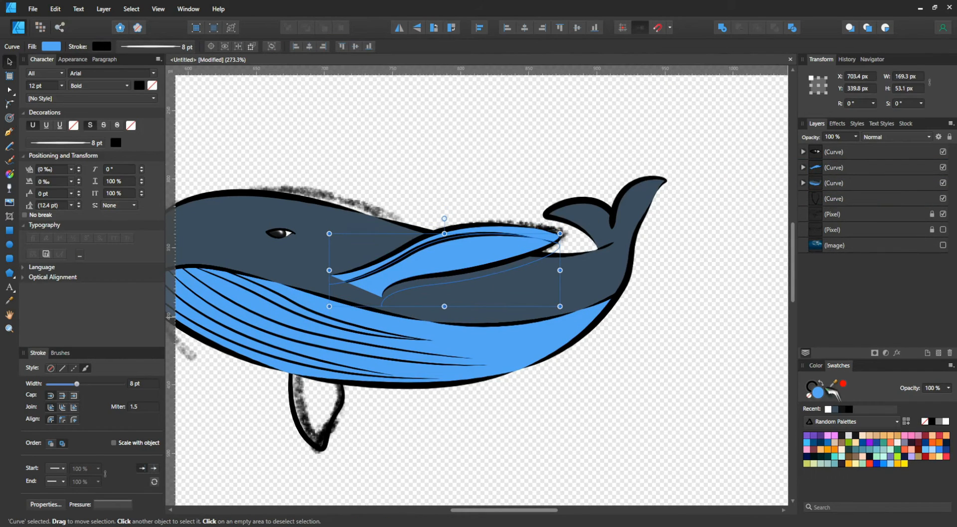
left_click_drag(449, 247, 459, 245)
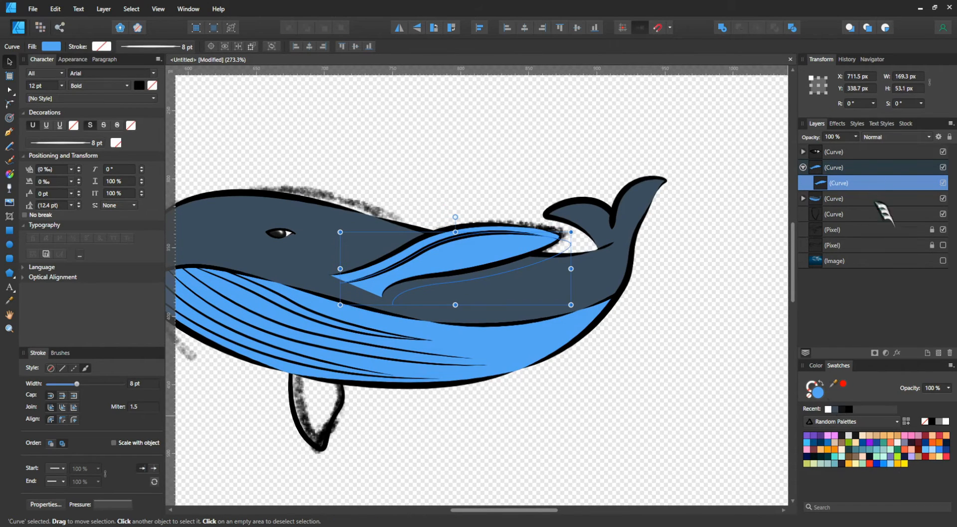
Fill the nested fin copy with the body's dark slate blue and remove its stroke
left_click(875, 166)
left_click(866, 184)
left_click(835, 411)
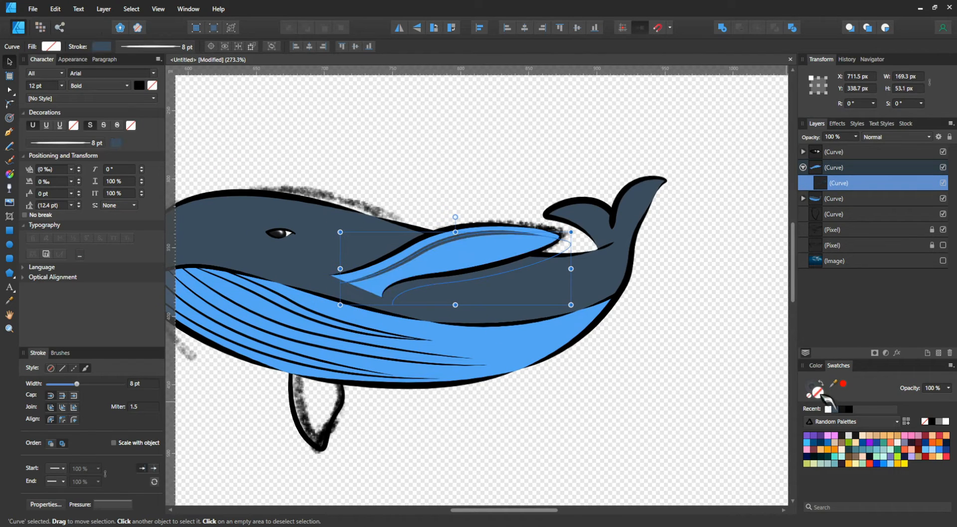
key("a")
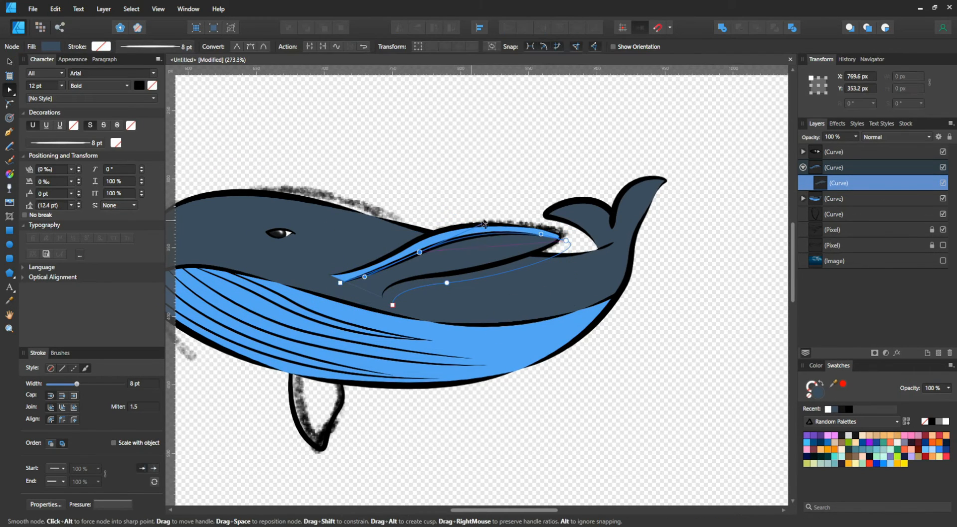
scroll(332, 264, "up", 4)
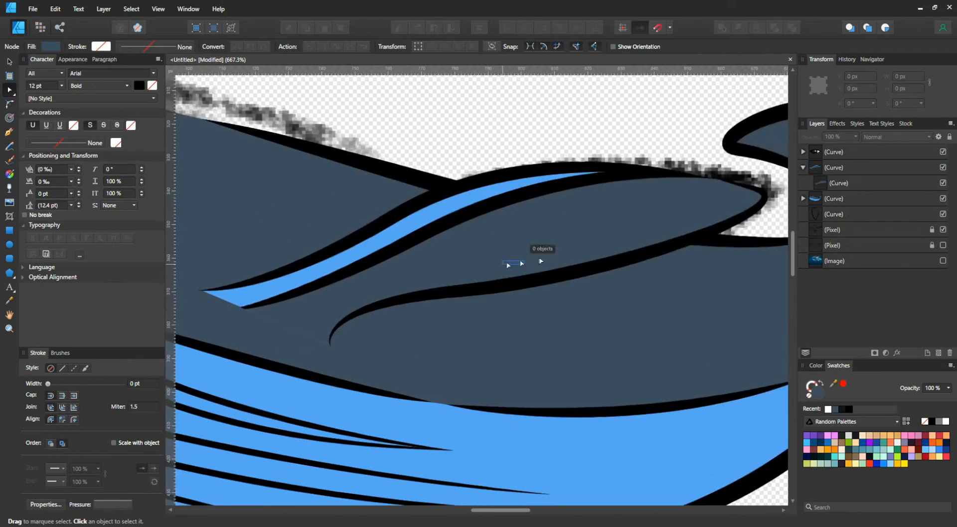
key("ctrl+d")
left_click(842, 186)
left_click(50, 369)
Apply a linear gradient to the upper fin's blue fill from its tip to its base, with 0% opacity at the base end
scroll(419, 337, "down", 1)
left_click(418, 336)
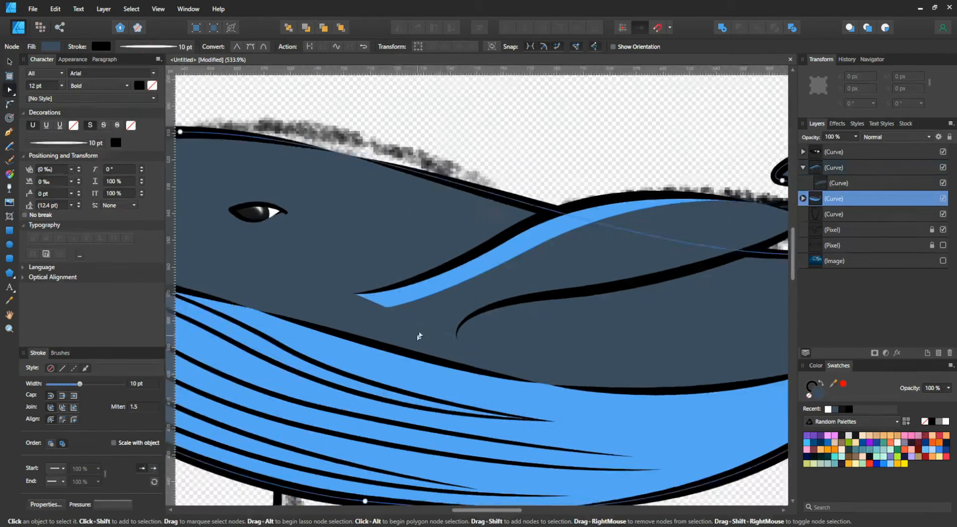
scroll(420, 337, "up", 2)
left_click(595, 219)
key("g")
left_click_drag(551, 239, 420, 251)
left_click_drag(765, 151, 246, 312)
key("ctrl+z")
scroll(371, 259, "down", 3)
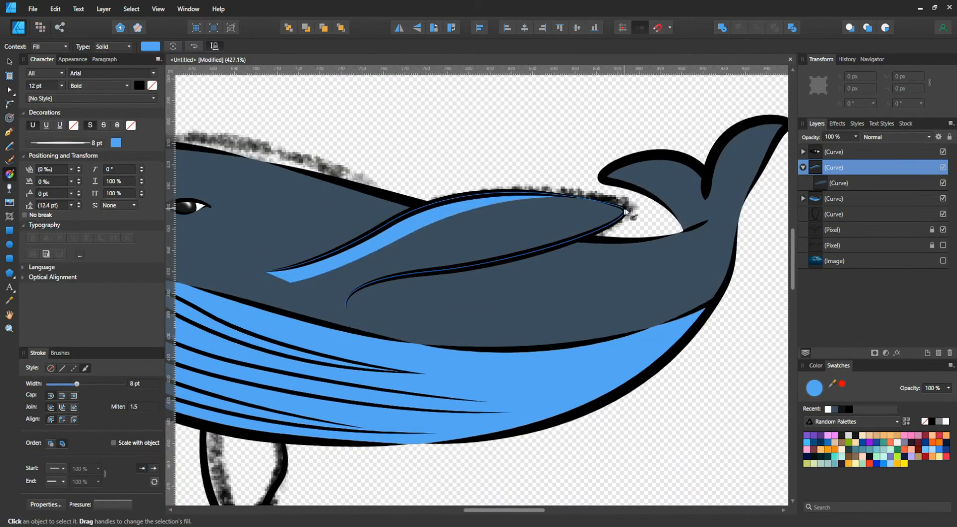
left_click_drag(629, 209, 370, 319)
left_click_drag(943, 402, 913, 401)
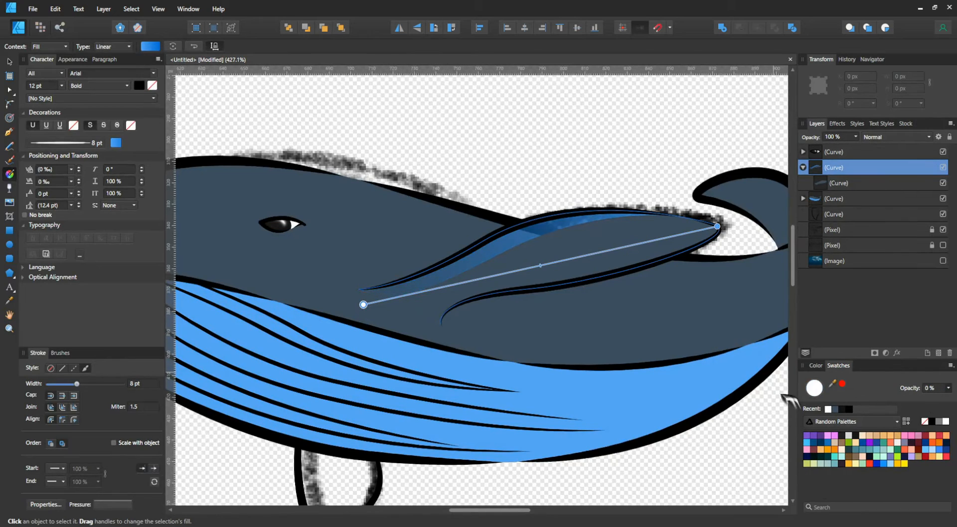
Add a blue middle stop to the fin's gradient and slide it towards the fin's base to shorten the fade
left_click_drag(540, 266, 488, 277)
left_click_drag(433, 288, 573, 282)
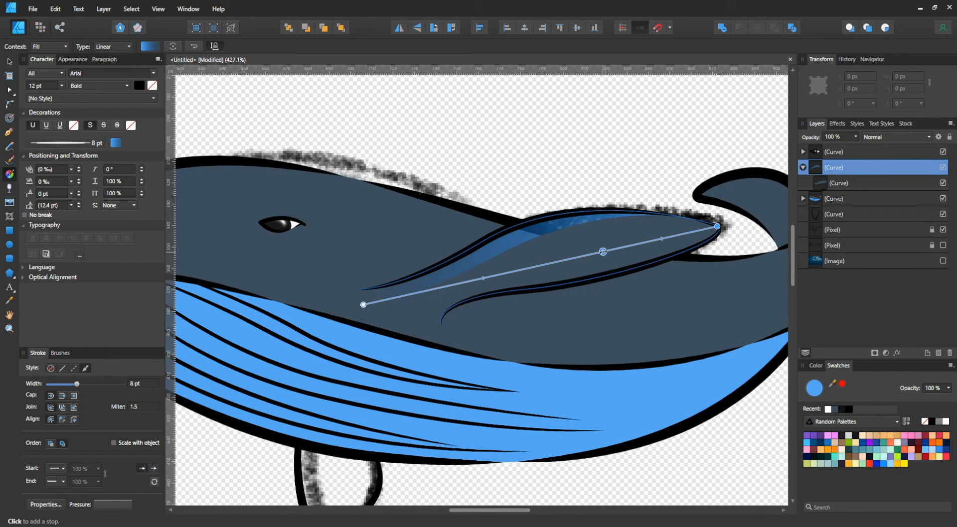
left_click_drag(604, 252, 590, 254)
left_click_drag(656, 240, 540, 265)
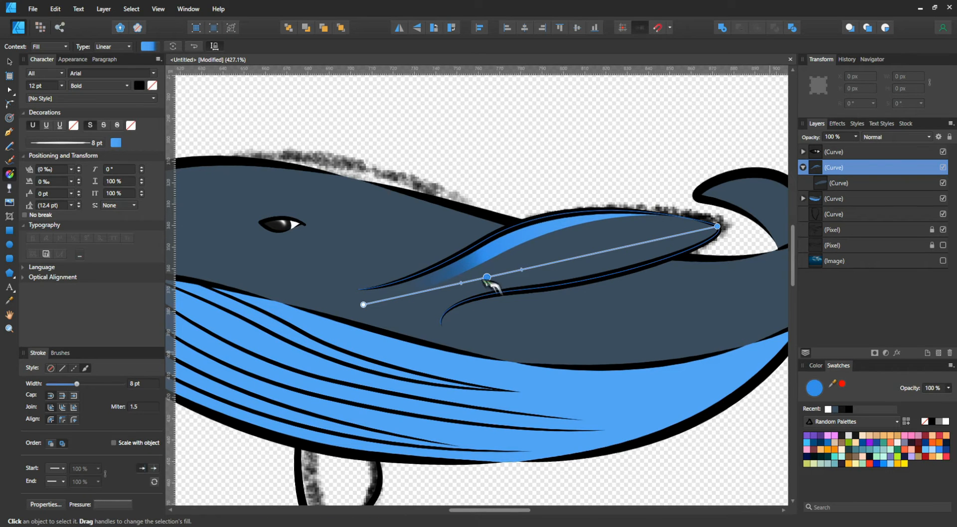
scroll(474, 316, "down", 3)
scroll(487, 271, "up", 3)
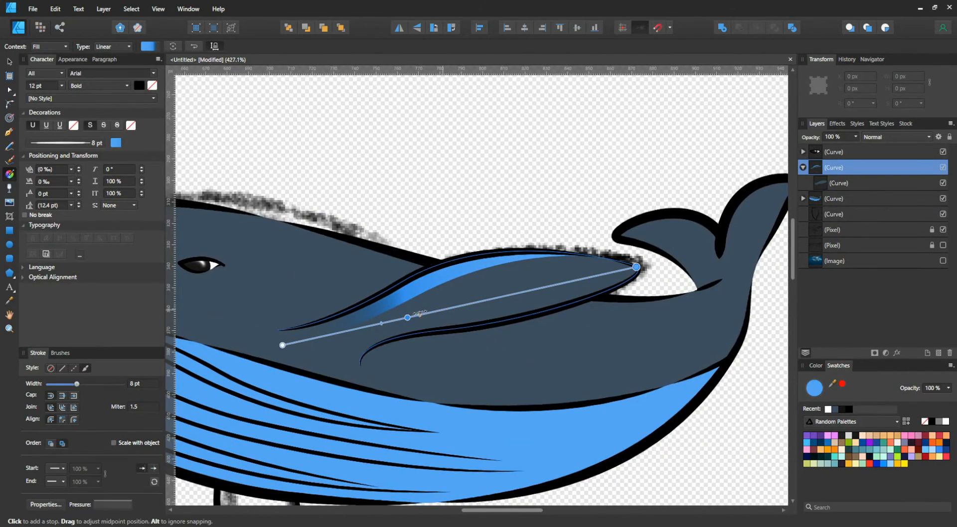
left_click_drag(407, 318, 417, 315)
scroll(573, 363, "down", 3)
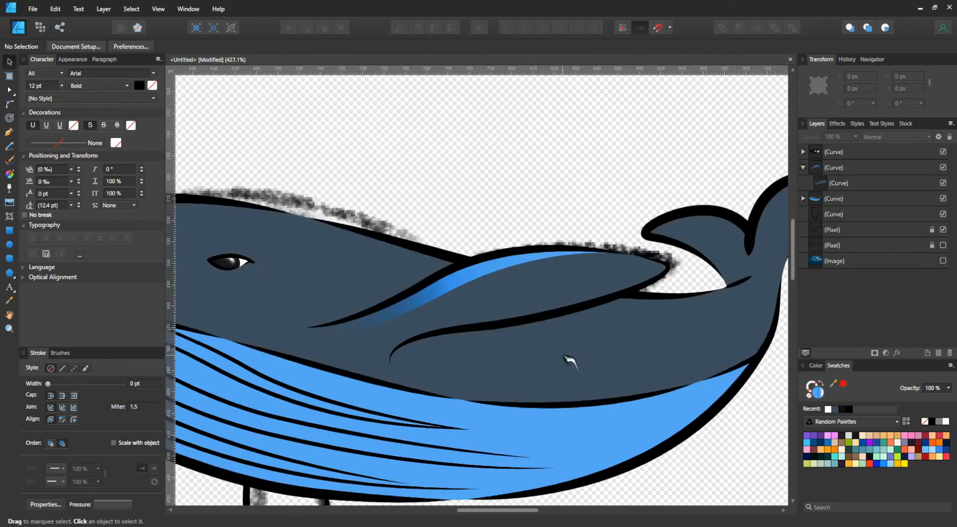
Change the throat and belly fill to light blue and hide the sketch layer
key("v")
left_click(519, 342)
scroll(641, 341, "up", 2)
left_click_drag(827, 398, 197, 79)
scroll(572, 359, "down", 3)
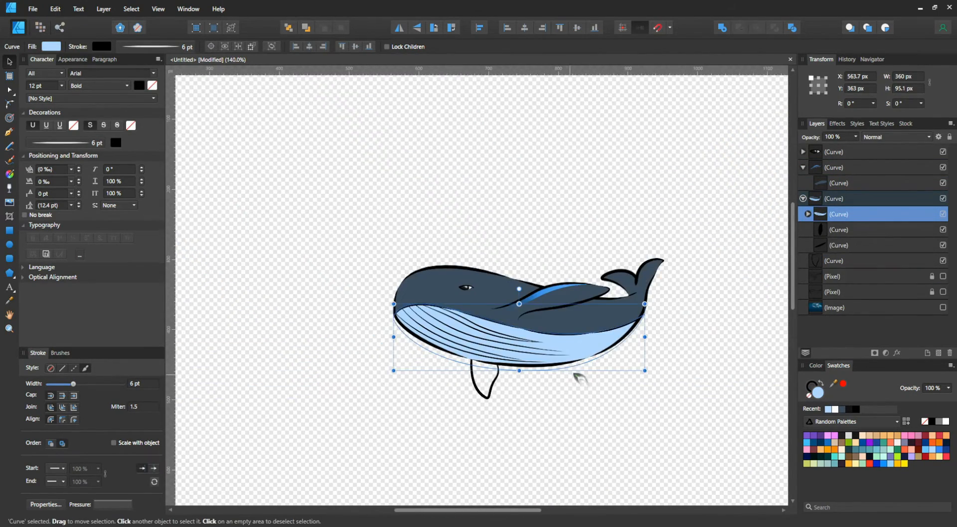
Fill the lower flipper with the belly's light blue
scroll(577, 380, "up", 2)
left_click(443, 299)
scroll(491, 309, "up", 2)
left_click(828, 410)
scroll(432, 285, "down", 1)
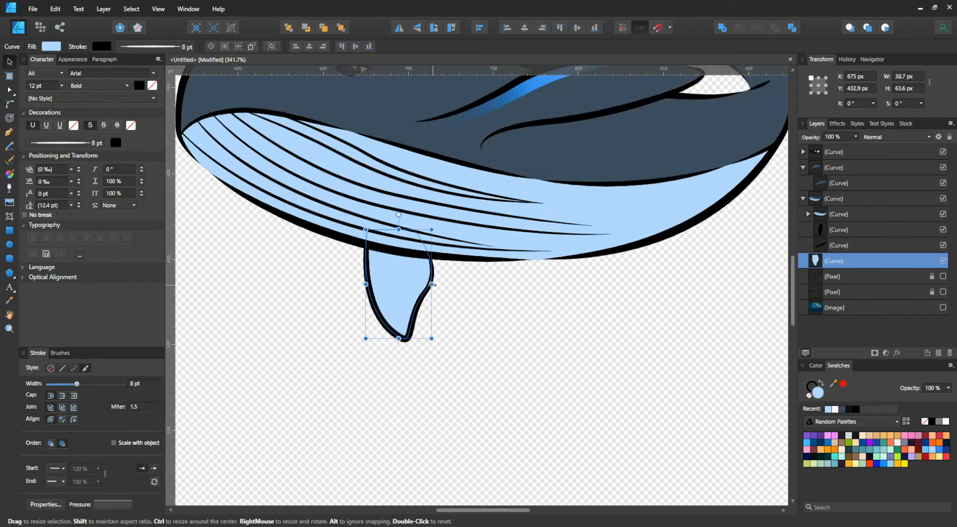
Recolour the tip and middle stops of the upper fin's gradient to a brighter sky blue
scroll(521, 199, "up", 2)
left_click(529, 192)
key("g")
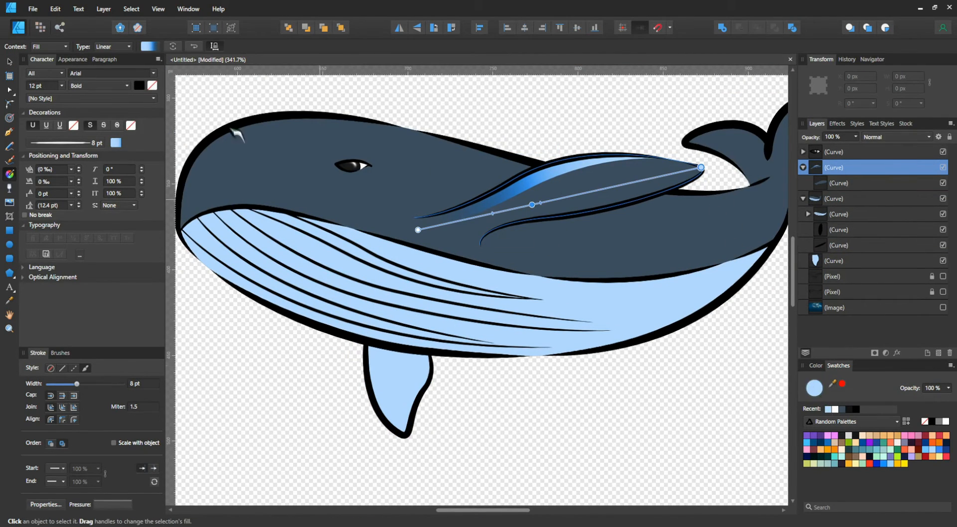
left_click(207, 105)
left_click(507, 205)
left_click(199, 92)
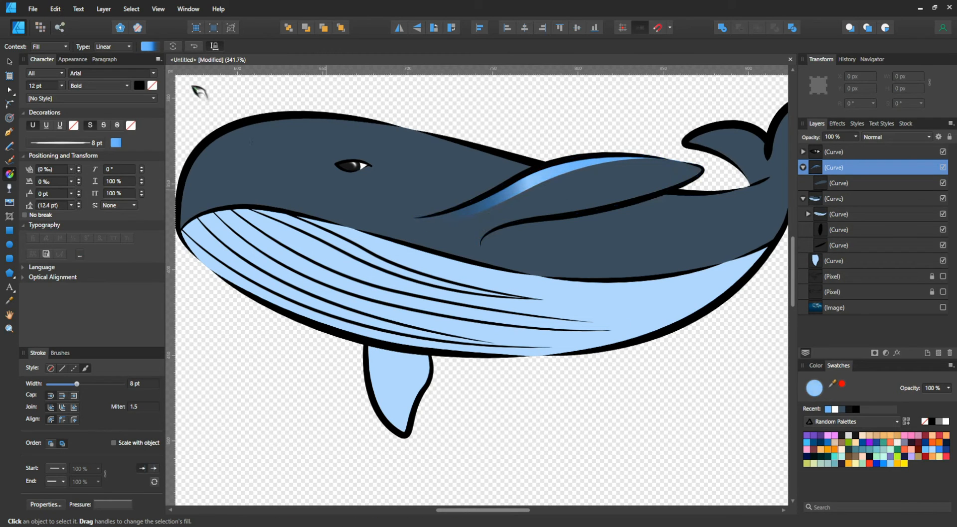
left_click(518, 174)
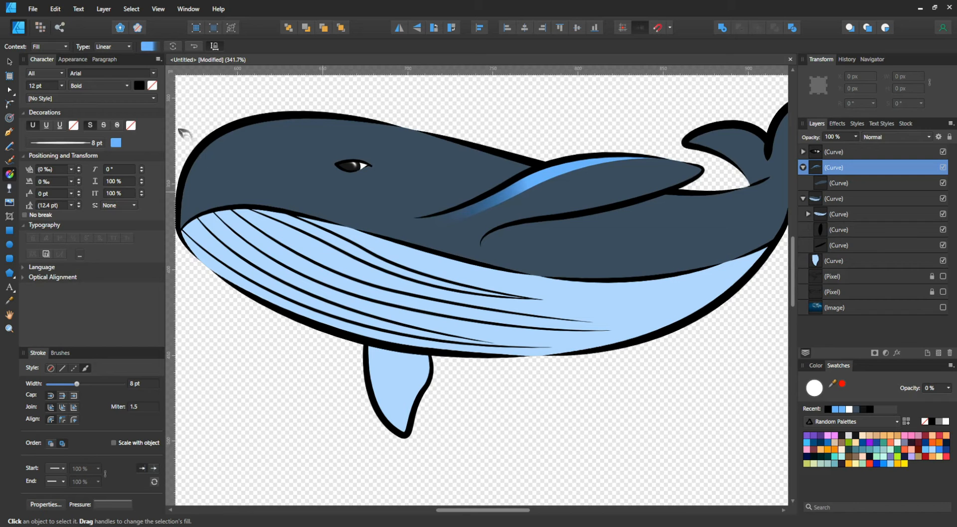
Fill the lower flipper with the upper fin's sky blue
left_click(398, 378)
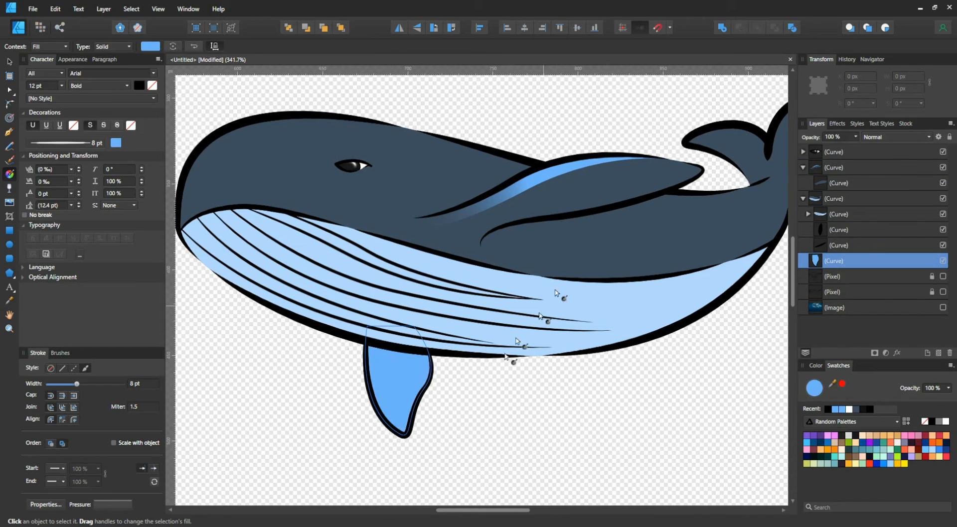
key("p")
scroll(401, 448, "up", 2)
scroll(521, 496, "down", 1)
Duplicate the lower flipper offset towards the tail, remove the copy's stroke, fill it dark slate blue and nest it inside the original
key("v")
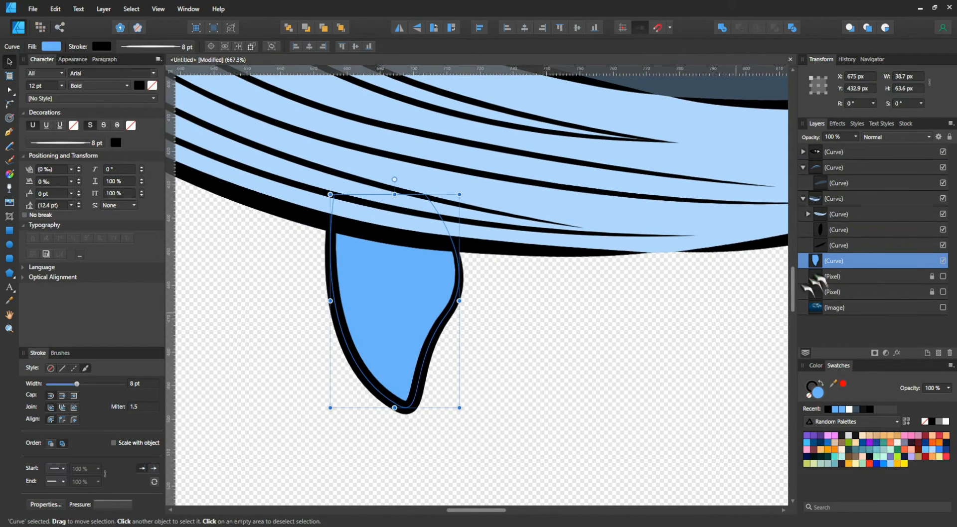
left_click_drag(415, 326, 447, 346)
left_click(50, 368)
left_click(856, 410)
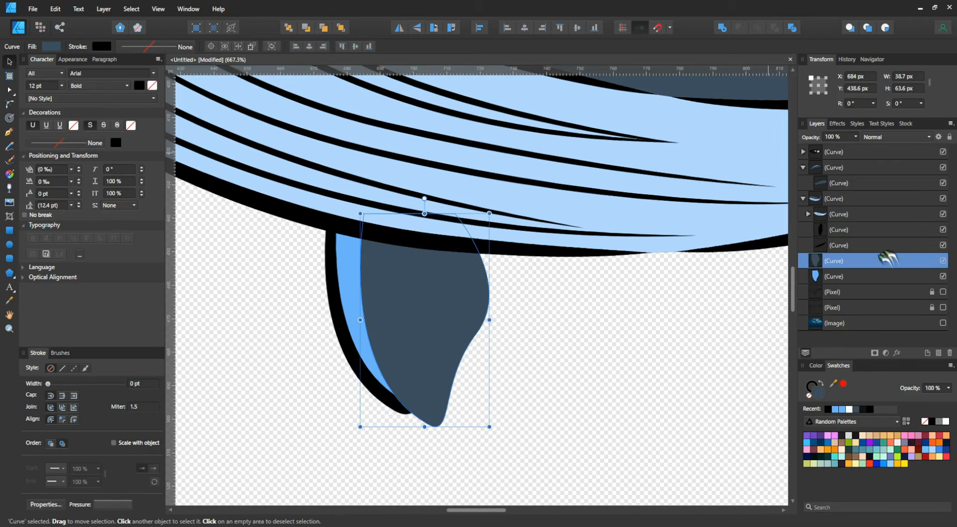
left_click_drag(886, 260, 882, 278)
left_click(588, 346)
scroll(588, 346, "down", 2)
scroll(592, 349, "down", 1)
key("p")
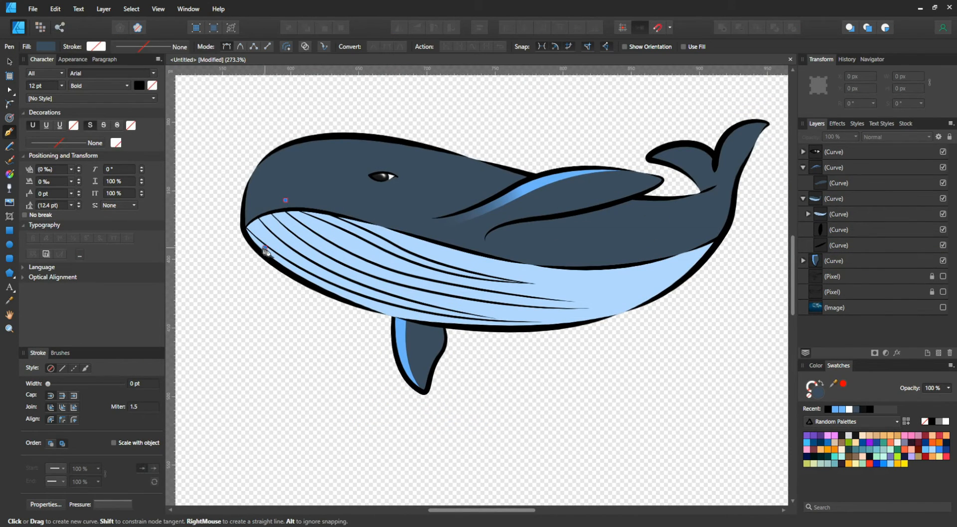
Draw a closed crescent along the whale's lower belly edge, nest it inside the light-blue belly and fill it sky blue
left_click(285, 200)
mouse_move(265, 248)
left_mouse_down()
mouse_move(282, 280)
mouse_move(333, 292)
mouse_move(273, 251)
left_mouse_up()
key("a")
left_click_drag(408, 338, 413, 331)
key("p")
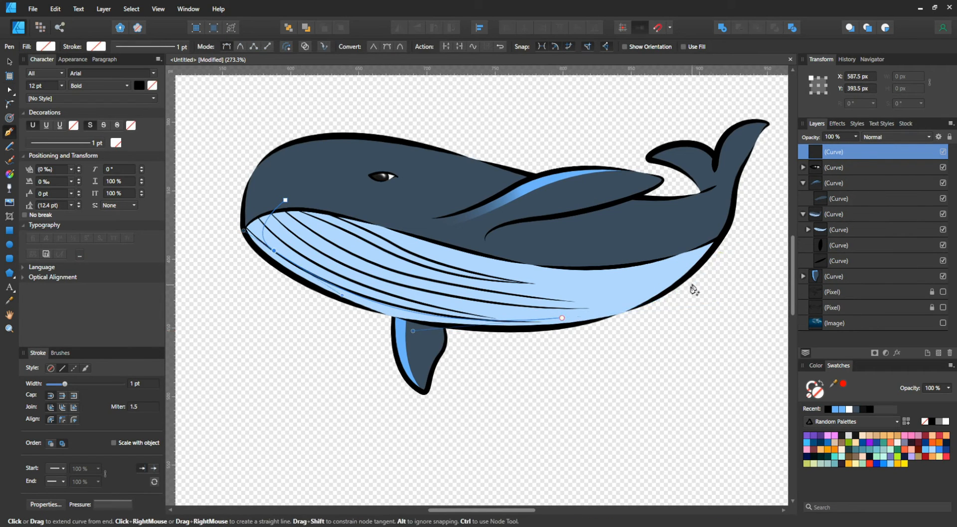
left_click_drag(716, 256, 717, 304)
key("a")
key("p")
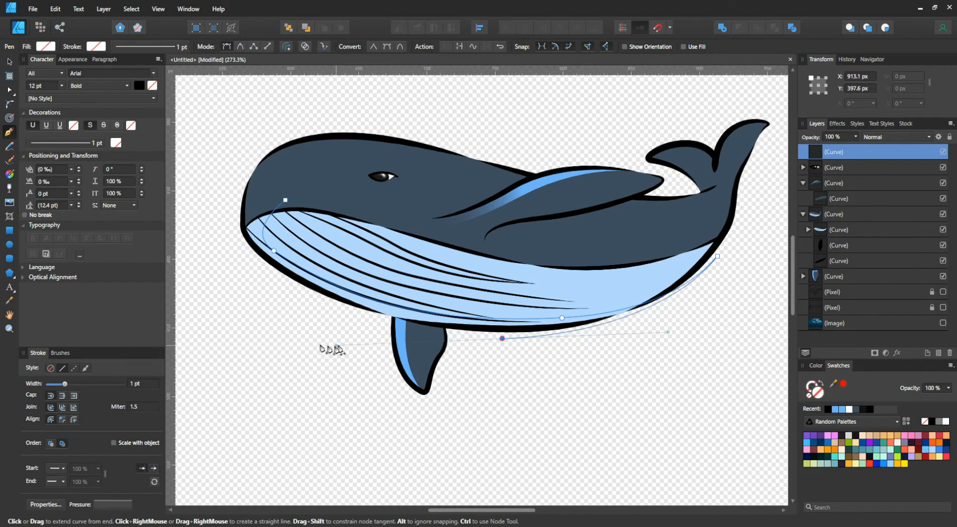
left_click_drag(332, 349, 335, 332)
left_click_drag(249, 214, 294, 168)
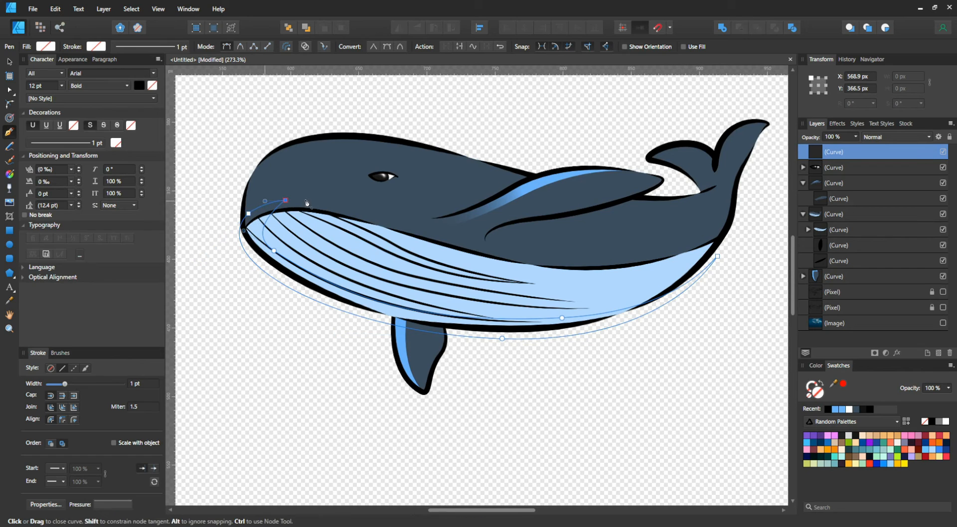
left_click_drag(852, 159, 843, 323)
key("ctrl+d")
Draw a small light-blue V-shaped highlight near the tip of the front tail fluke
scroll(656, 421, "down", 4)
scroll(641, 297, "up", 7)
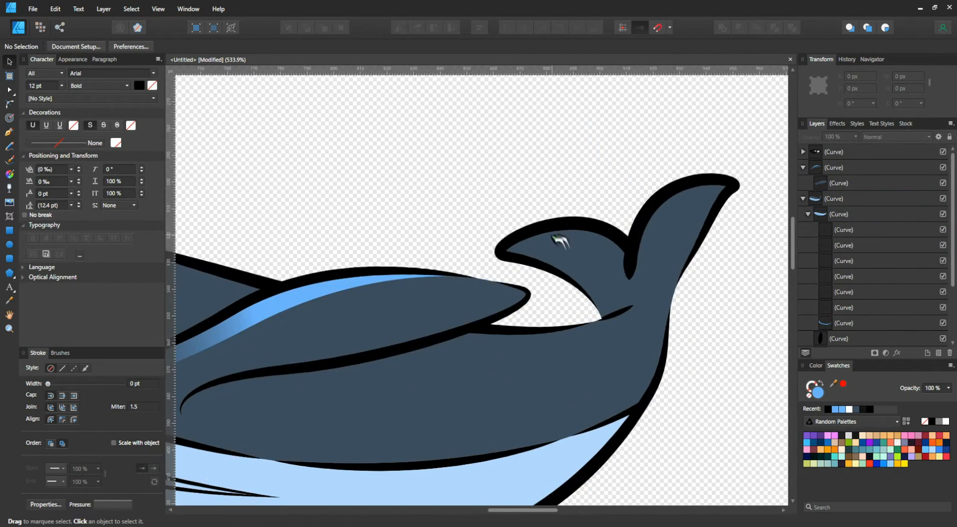
scroll(560, 242, "down", 2)
scroll(578, 268, "up", 3)
left_click(534, 263)
left_click_drag(573, 243, 578, 252)
key("v")
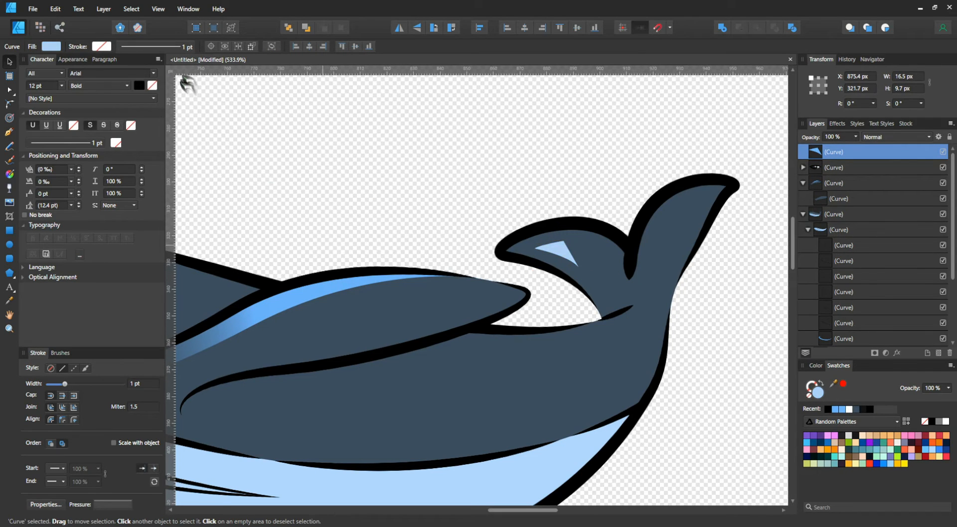
Give the fluke highlight a light-blue tapered brush stroke without fill, set its width to 4 pt and fine-tune its position
left_click(62, 354)
left_click(72, 349)
left_click(38, 306)
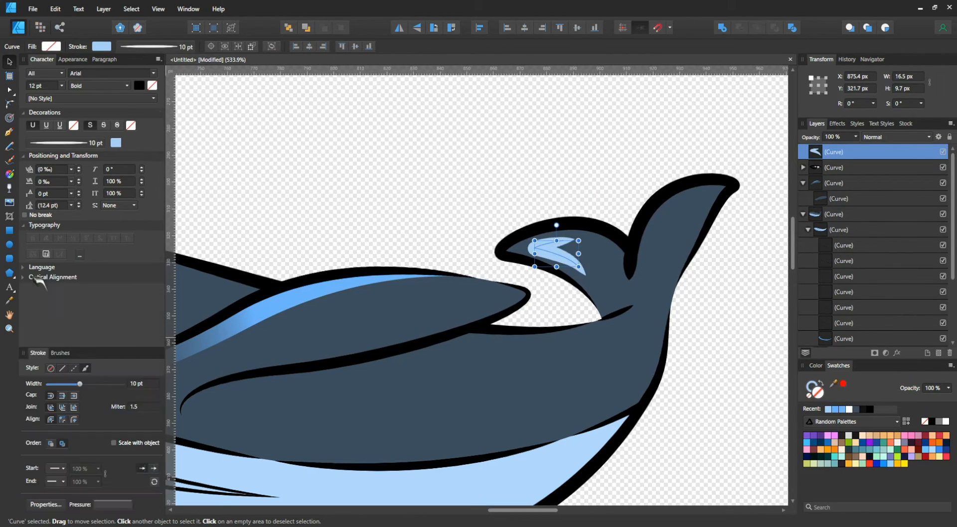
scroll(154, 388, "down", 1)
scroll(534, 271, "down", 2)
scroll(538, 262, "up", 4)
scroll(538, 261, "down", 4)
left_click_drag(504, 313, 634, 337)
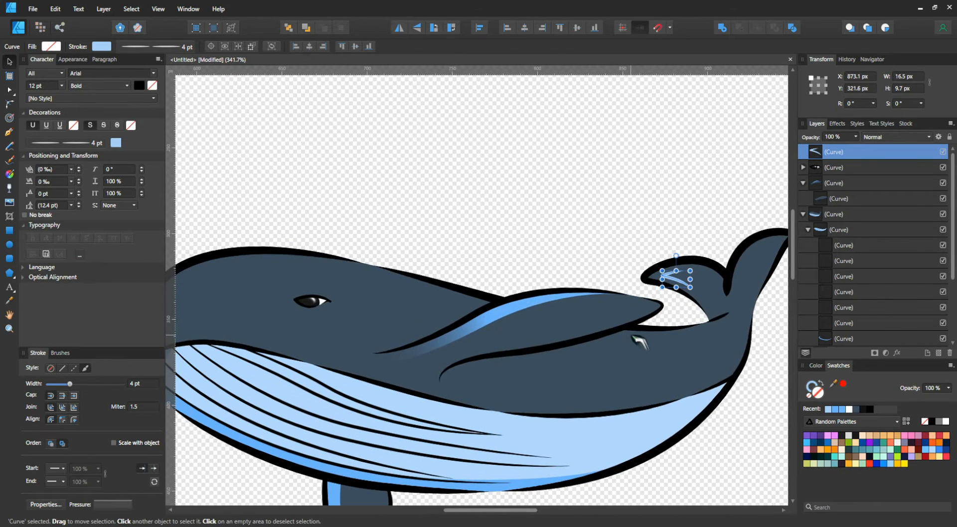
Draw a curved V-shaped light-blue highlight line inside the upper fin's tip
key("p")
key("Escape")
scroll(601, 305, "up", 3)
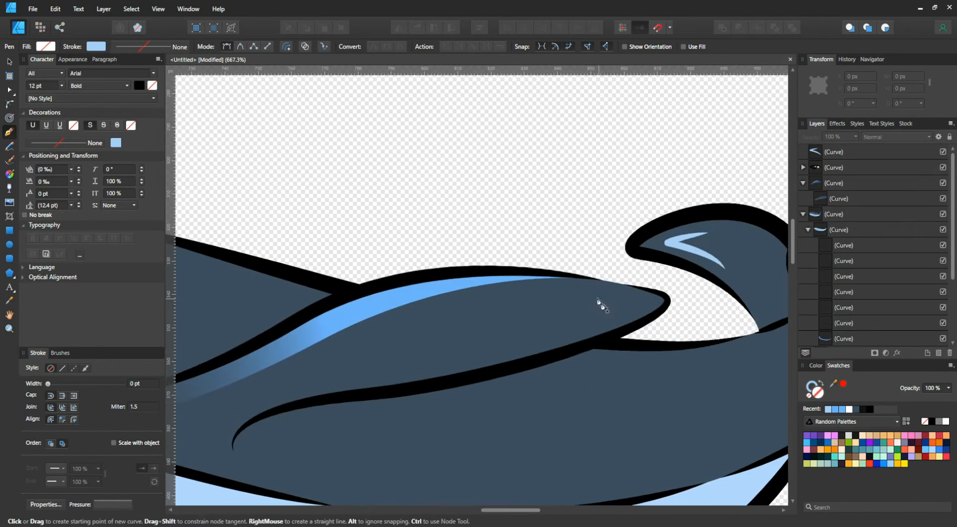
left_click(578, 289)
left_click(637, 303)
left_click(638, 303)
left_click(559, 333)
key("a")
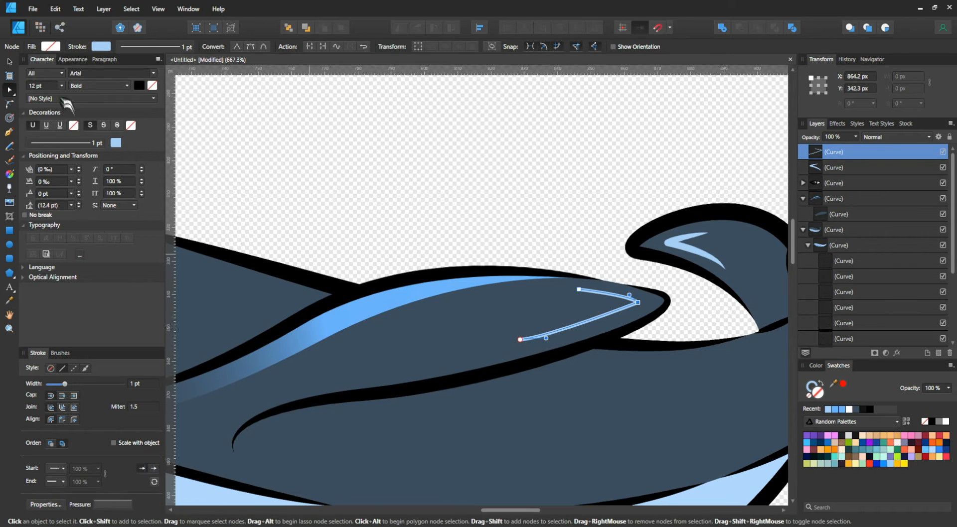
Apply the tapered brush to the upper fin's highlight and thin its stroke
left_click(60, 353)
left_click(94, 349)
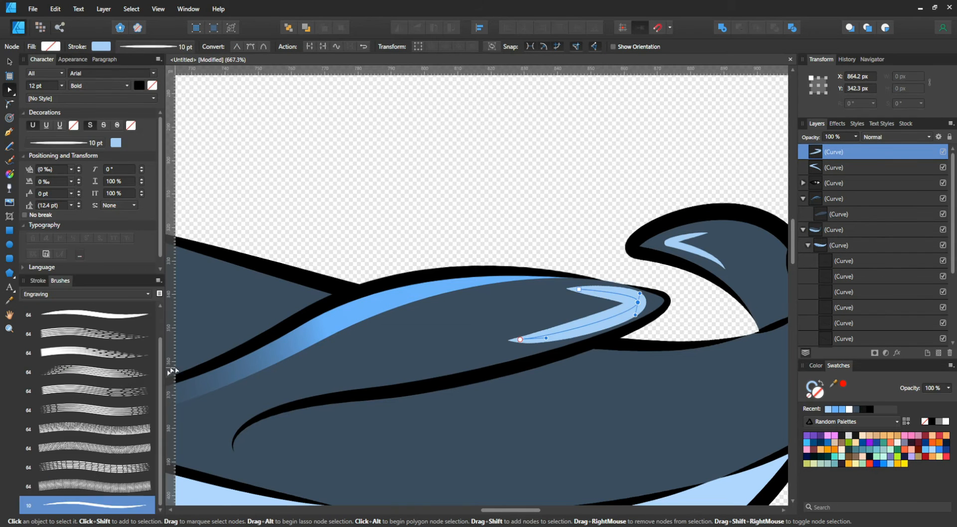
left_click(37, 280)
scroll(426, 282, "down", 5)
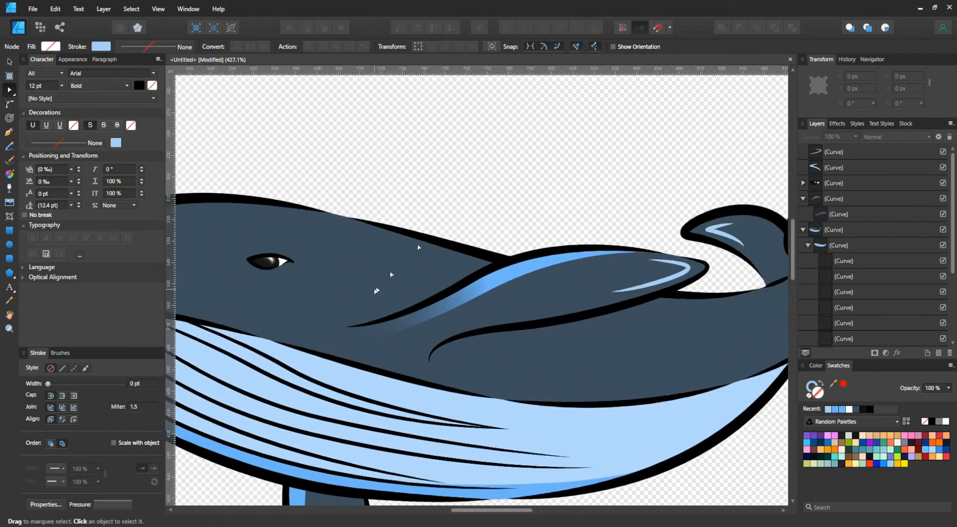
Draw a light-blue highlight line along the lower flipper's rear edge and adjust its nodes to follow the contour
scroll(426, 281, "up", 4)
key("p")
key("v")
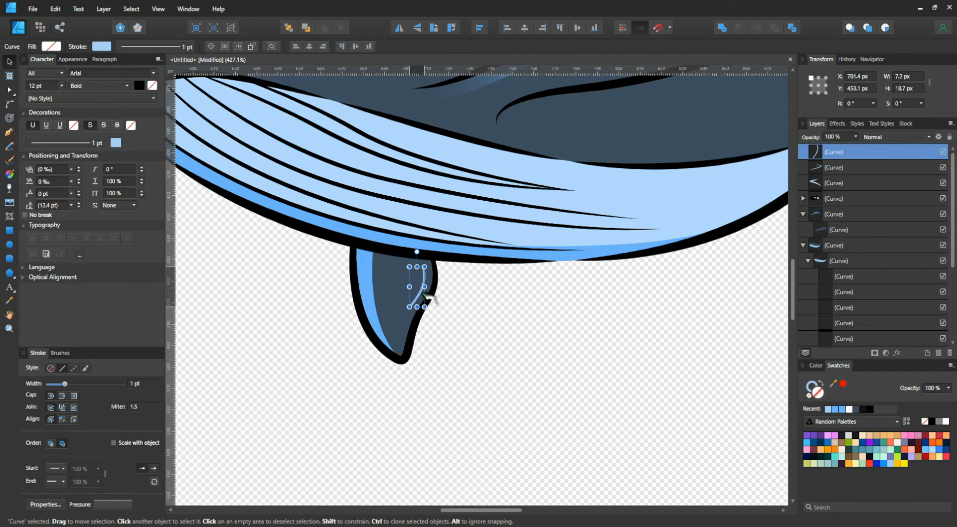
key("a")
scroll(415, 302, "up", 5)
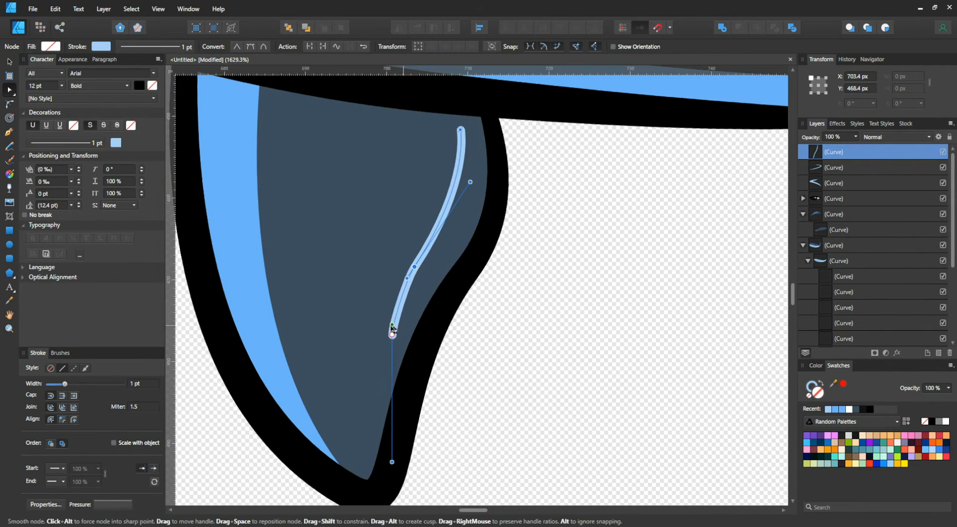
left_click_drag(414, 267, 421, 264)
mouse_move(480, 172)
left_mouse_down()
mouse_move(489, 188)
mouse_move(477, 178)
left_mouse_up()
Apply the tapered brush to the lower flipper's highlight and set its width to 4 pt
left_click(60, 353)
left_click(89, 505)
left_click(38, 280)
scroll(142, 380, "down", 10)
scroll(142, 381, "up", 4)
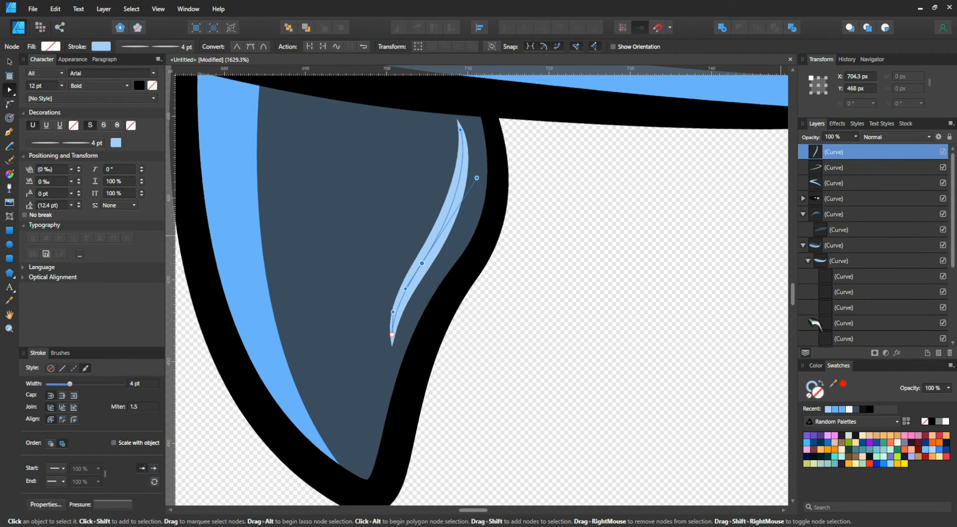
Nest the lower flipper, upper fin and tail fluke highlights inside their matching shapes
left_click_drag(865, 152, 876, 297)
scroll(854, 322, "up", 10)
left_click(869, 153)
left_click(875, 164, "shift")
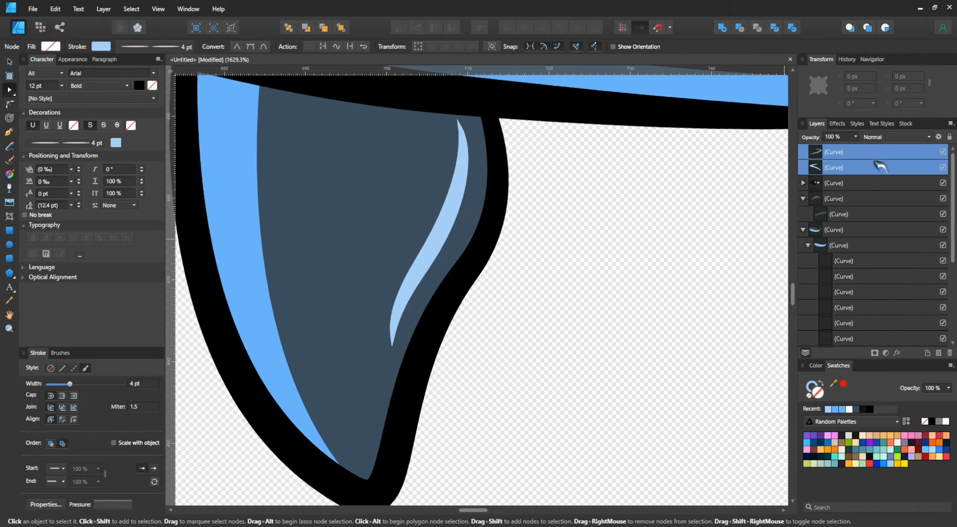
mouse_move(861, 174)
left_mouse_down()
mouse_move(846, 237)
mouse_move(851, 176)
left_mouse_up()
left_click(849, 216)
Draw an arched light-blue highlight along the whale's forehead and apply the tapered brush to it
scroll(656, 350, "down", 7)
left_click_drag(632, 134, 566, 369)
key("p")
left_click_drag(426, 316, 428, 317)
left_click(61, 353)
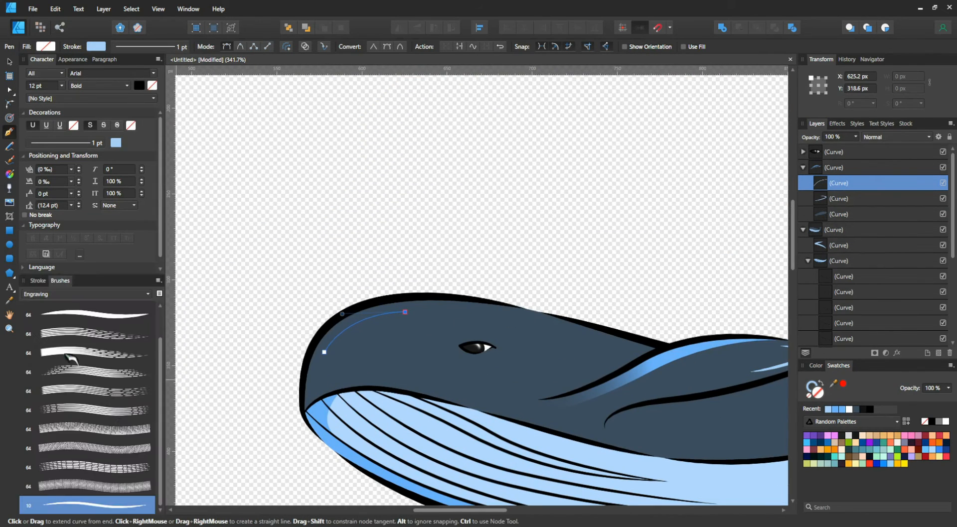
Nest the forehead highlight inside the body shape and thin its stroke
left_click_drag(860, 185, 853, 237)
left_click(40, 280)
scroll(143, 385, "down", 10)
scroll(144, 385, "up", 4)
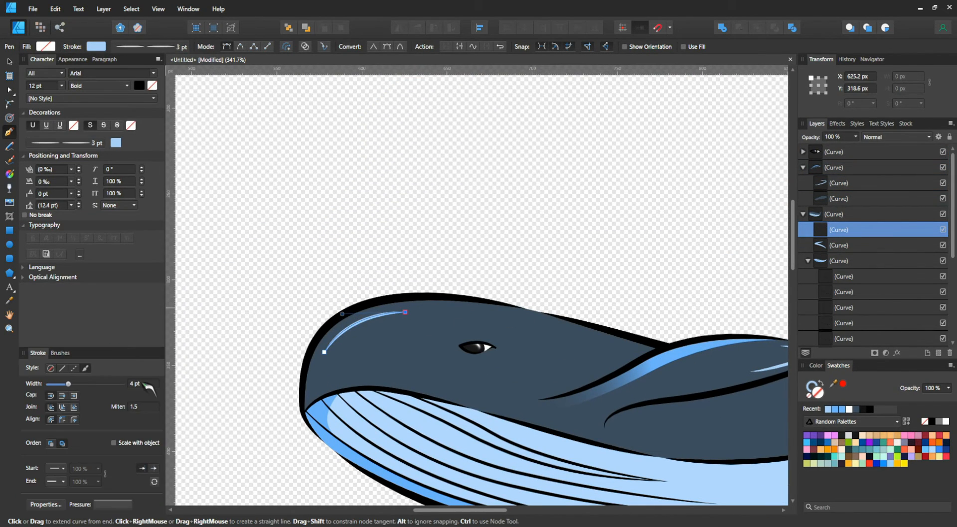
Draw a light-blue highlight line along the whale's back between the eye and the upper fin
scroll(394, 265, "down", 2)
scroll(394, 265, "right", 1)
left_click(504, 276)
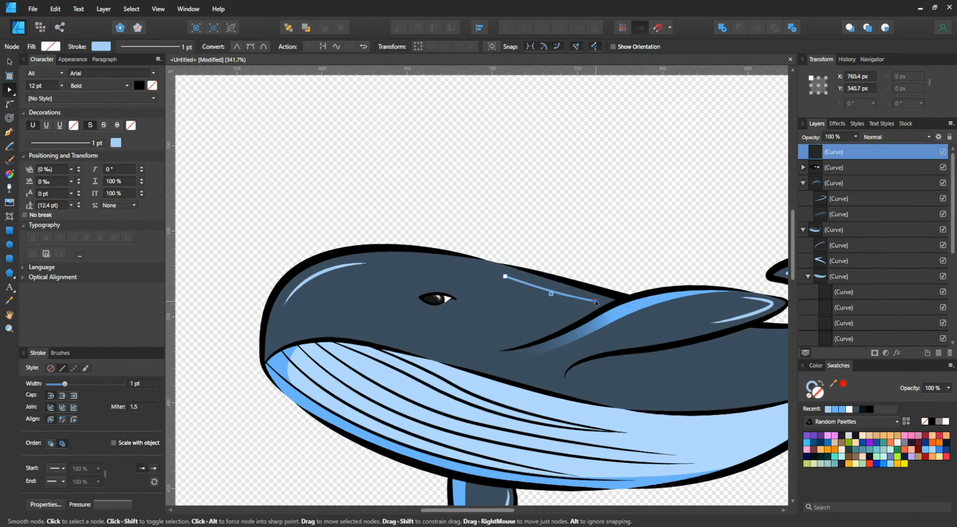
left_click_drag(606, 304, 648, 317)
key("a")
scroll(557, 297, "up", 3)
key("p")
Apply the tapered brush to the back highlight at 4 pt and nest it inside the body shape
left_click(86, 368)
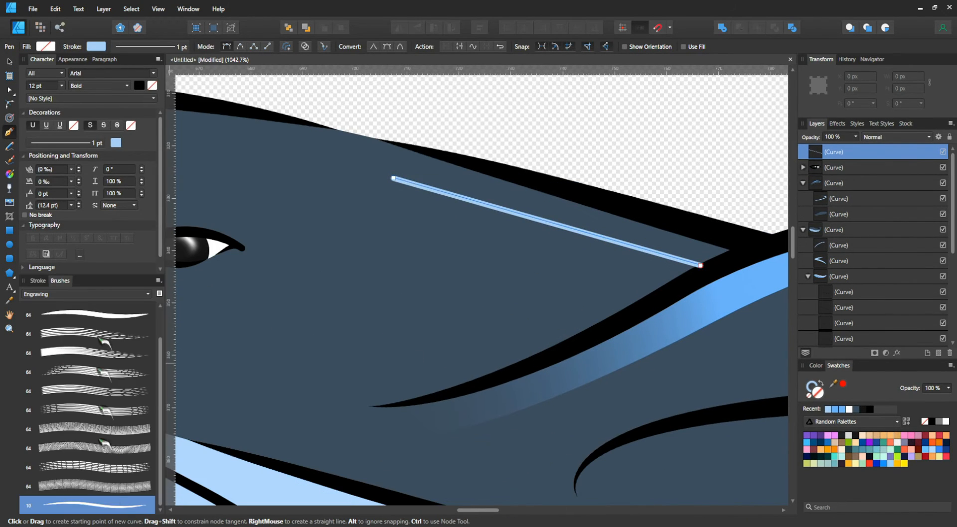
left_click(75, 399)
left_click_drag(887, 152, 847, 230)
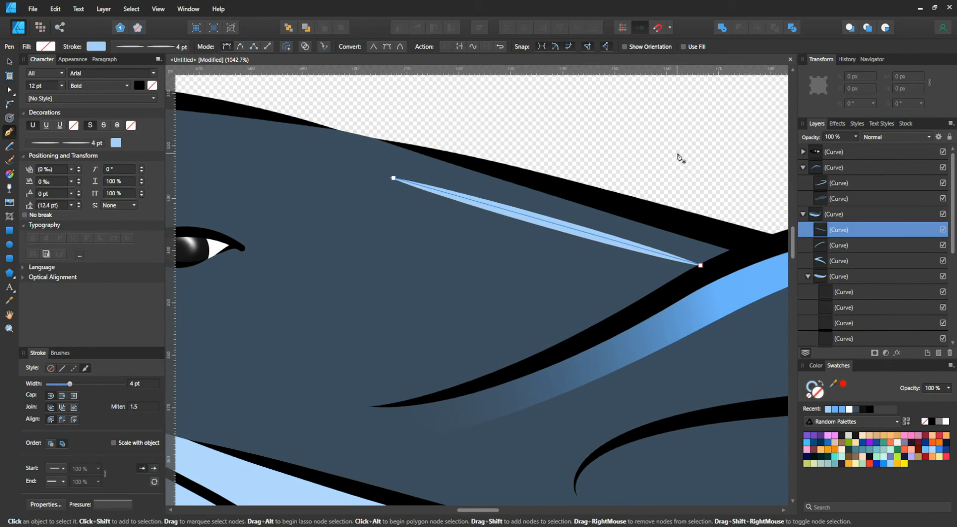
Draw a circle about 4.9 px wide on the belly near the tail and nest it inside the body shape
key("ctrl+0")
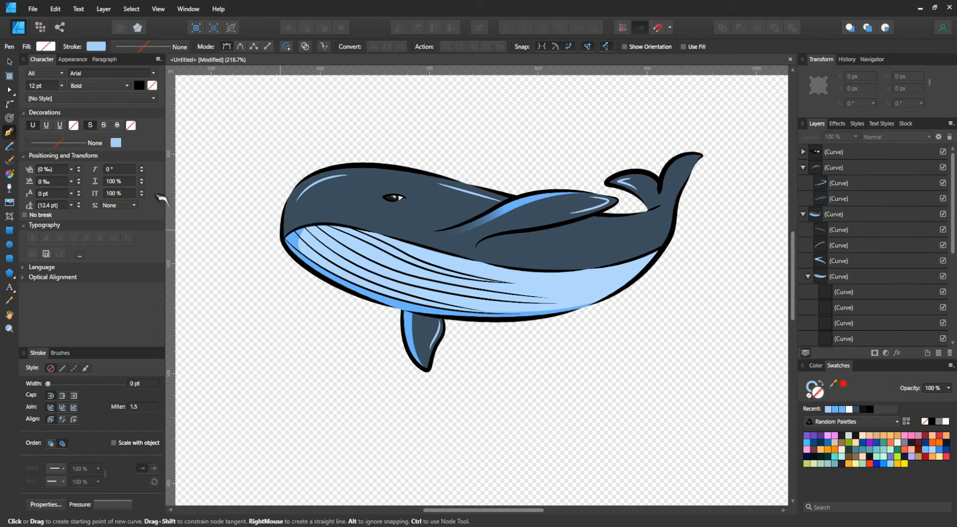
scroll(570, 246, "up", 8)
key("m")
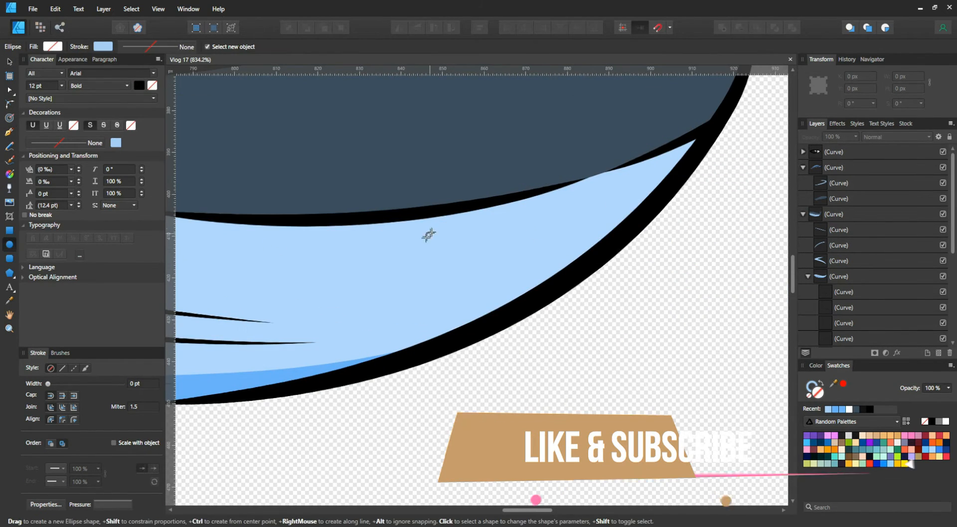
left_click_drag(460, 210, 511, 260)
scroll(510, 261, "down", 2)
key("v")
left_click_drag(847, 152, 854, 238)
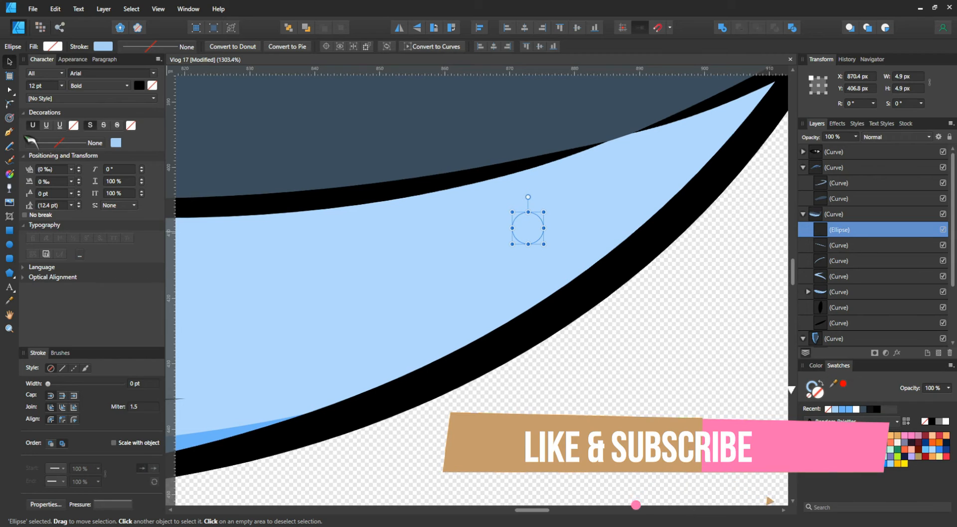
Give the belly circle a dark slate blue tapered brush stroke without fill and thin the stroke
left_click_drag(48, 383, 80, 383)
left_click(813, 395)
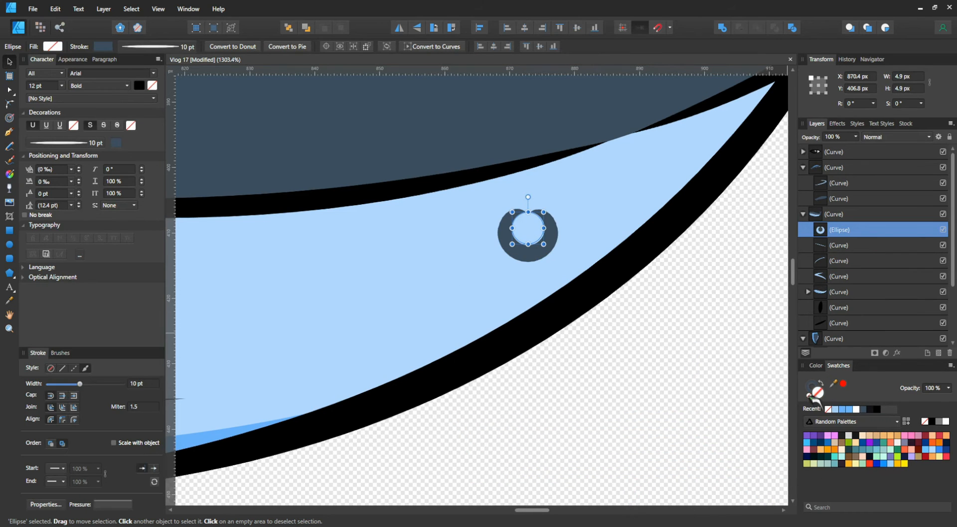
scroll(152, 390, "down", 8)
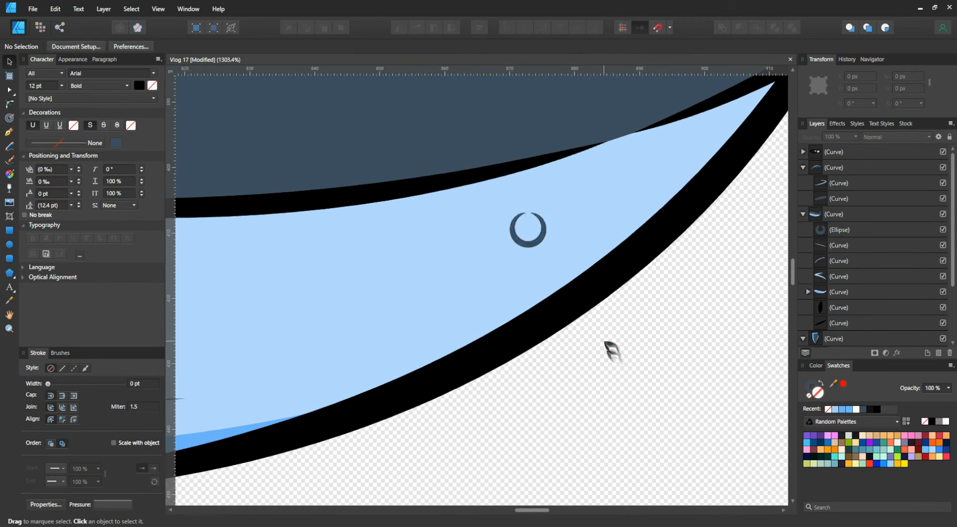
Place two smaller copies of the belly ring beside the first one and rotate them to different angles
scroll(609, 349, "down", 2)
mouse_move(555, 243)
left_mouse_down()
mouse_move(603, 268)
mouse_move(603, 245)
mouse_move(560, 288)
mouse_move(557, 251)
left_mouse_up()
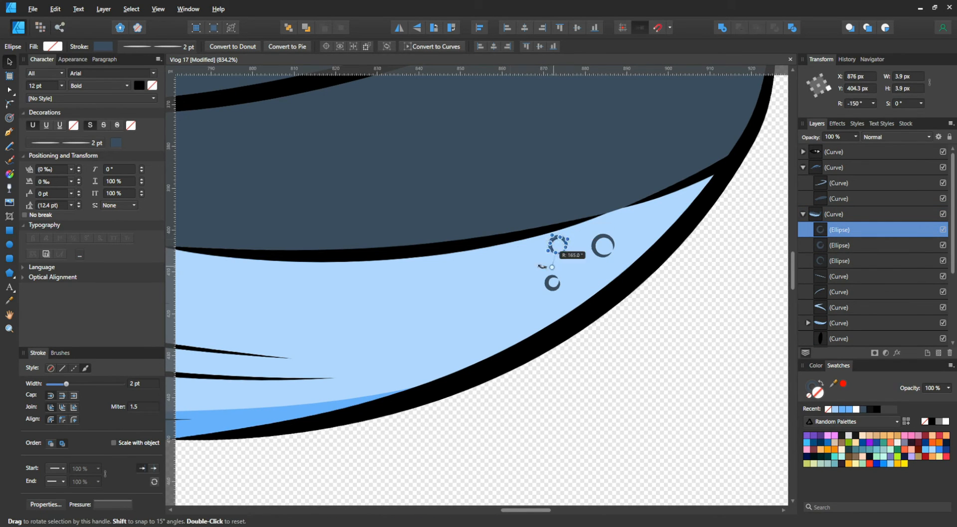
scroll(692, 352, "down", 5)
left_click(683, 340)
Collapse the whale's layers, combine them into one group and show the underwater reference photo
scroll(682, 340, "down", 2)
scroll(566, 203, "up", 2)
scroll(553, 319, "down", 6)
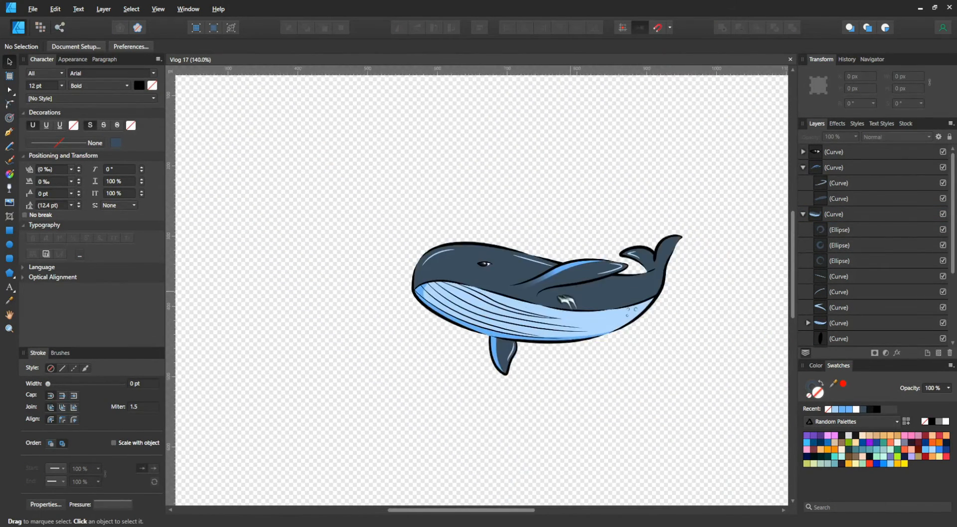
key("ctrl+0")
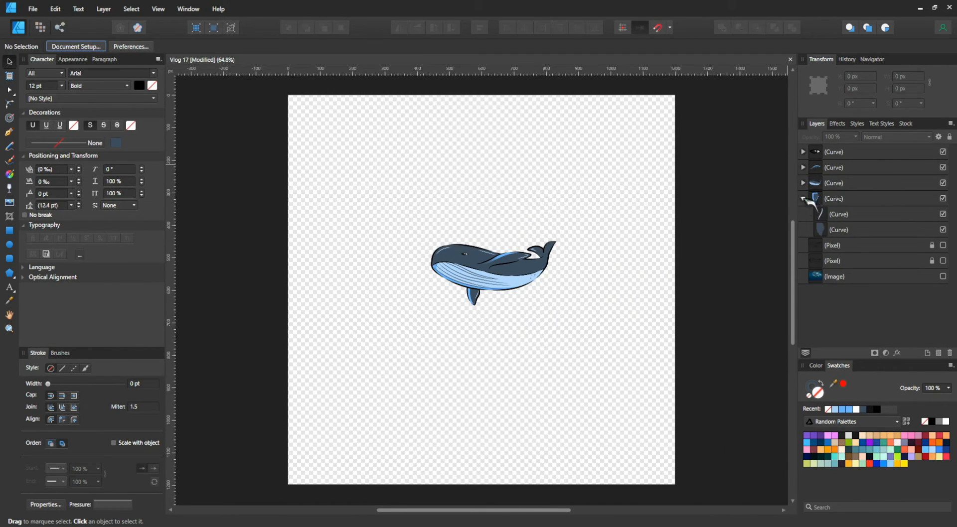
left_click(807, 169)
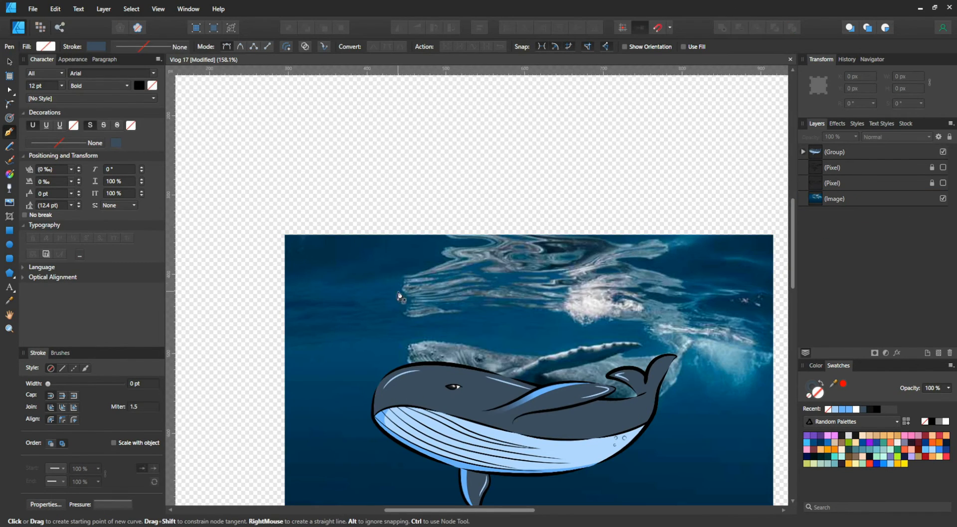
Trace the jagged outer contour of the water reflection in the photo's upper area as an open curve
left_click(440, 278)
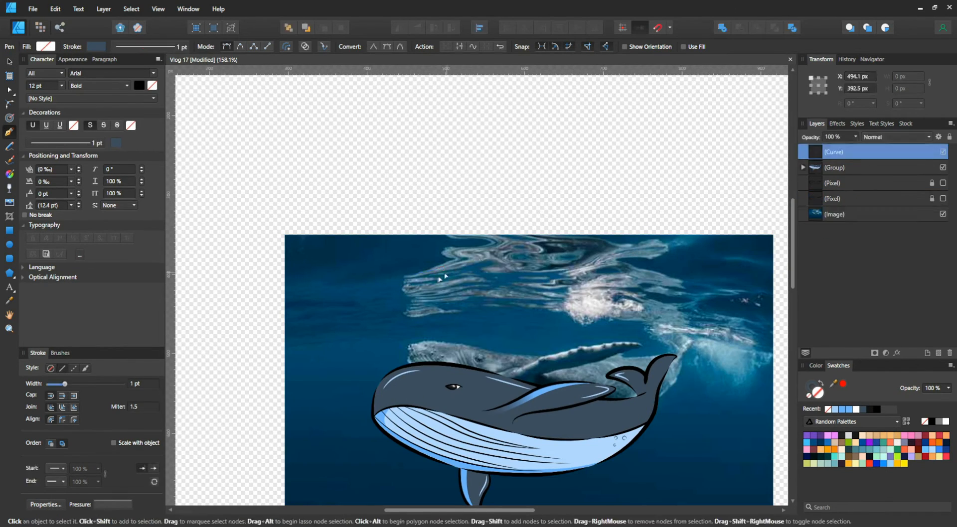
scroll(439, 278, "up", 4)
left_click(361, 273)
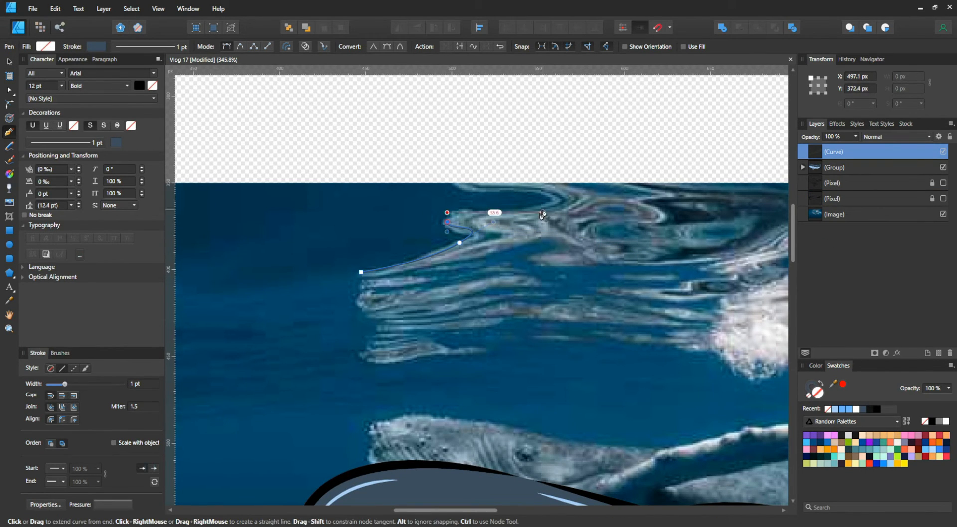
key("Escape")
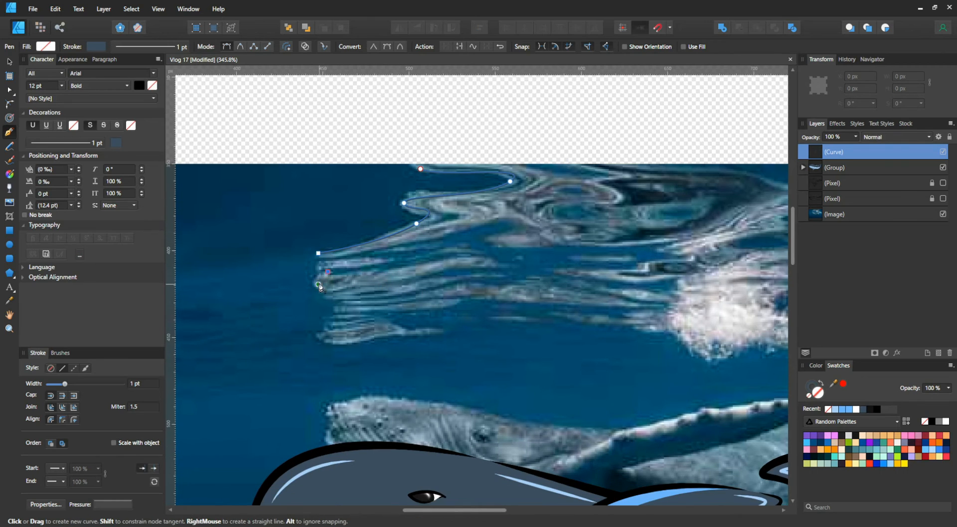
Trace two long wavy ripple lines beneath the first reflection contour
left_click_drag(341, 285, 373, 286)
key("Escape")
scroll(608, 292, "right", 3)
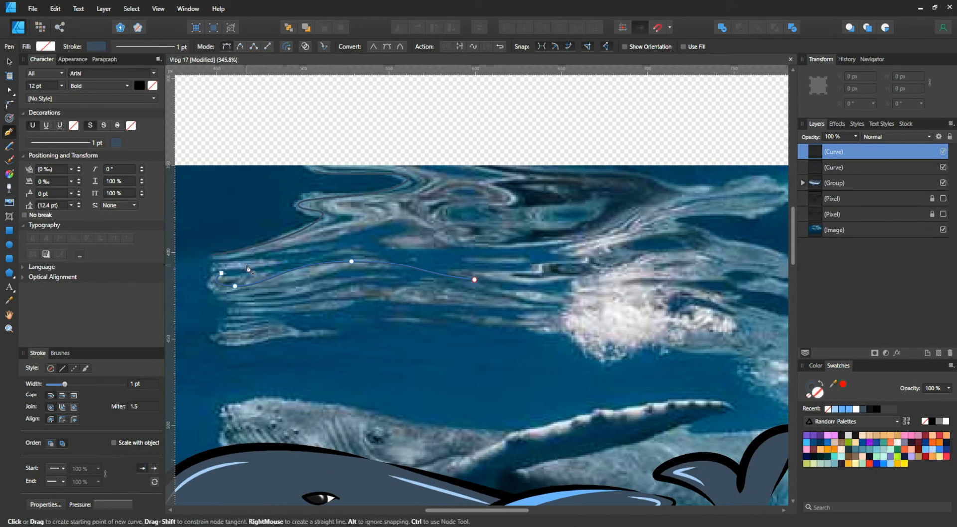
left_click_drag(254, 270, 541, 266)
Set the stroke of all three ripple curves to white
left_click(869, 183, "shift")
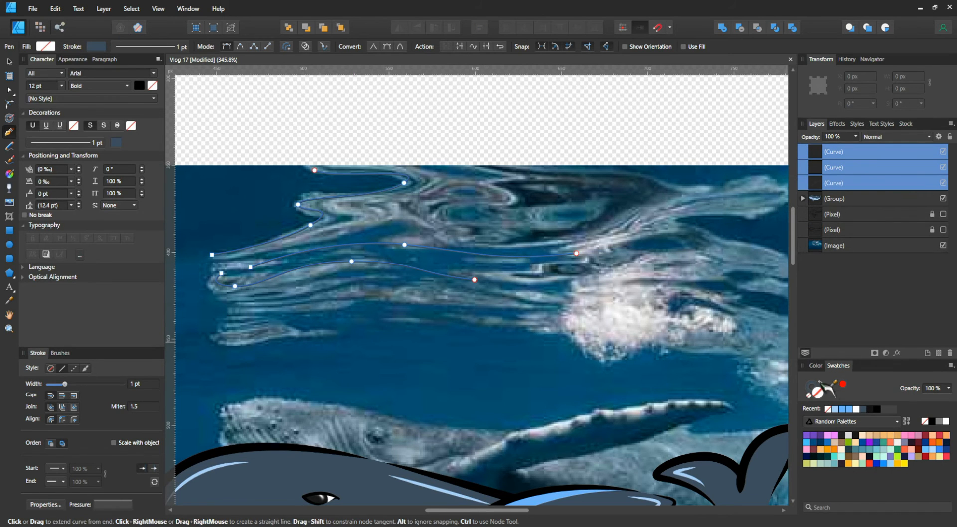
left_click(856, 409)
key("Escape")
Trace a short hooked ripple line beside the white splash in the photo
left_click_drag(547, 276, 558, 283)
mouse_move(511, 284)
left_mouse_down()
mouse_move(493, 282)
mouse_move(515, 275)
left_mouse_up()
left_click_drag(657, 270, 580, 289)
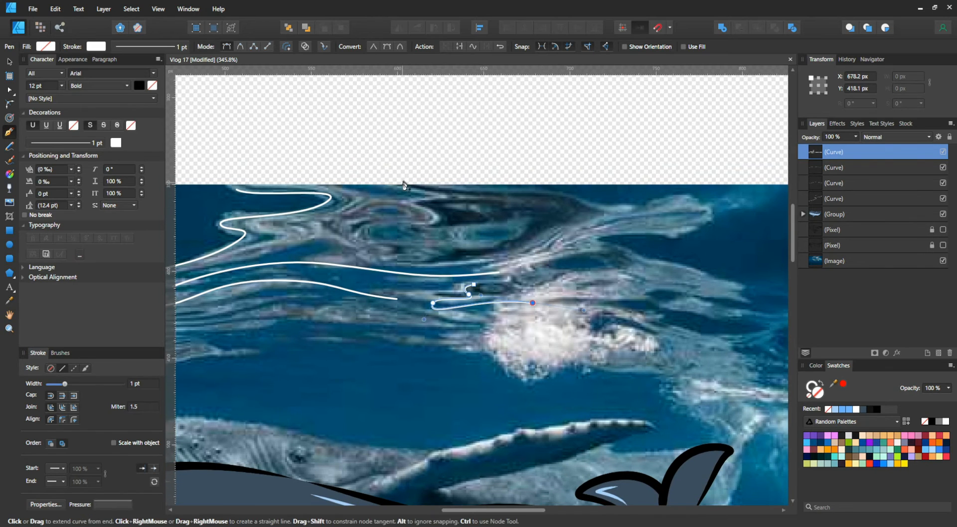
Trace a short zigzag ripple line descending from the photo's upper edge, within the darker reflection
key("Escape")
left_click_drag(409, 209, 395, 220)
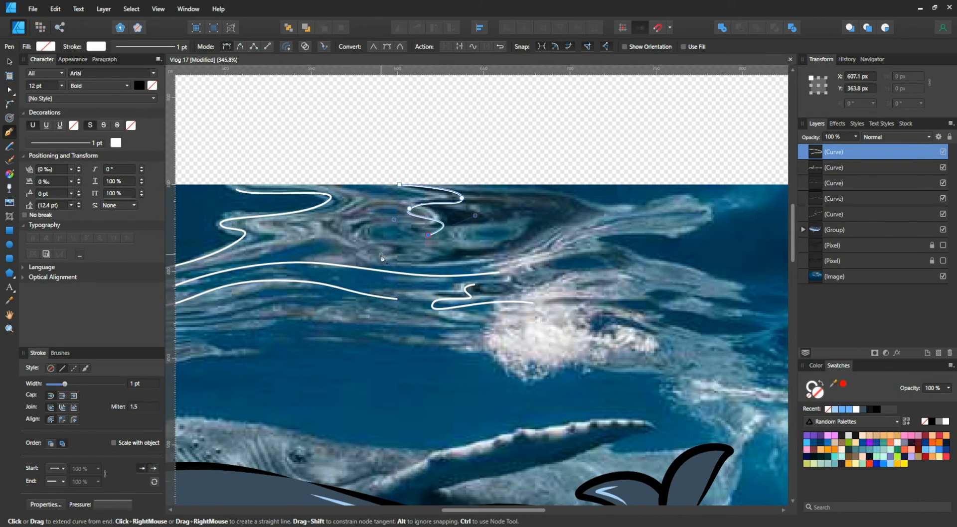
left_click_drag(231, 363, 329, 310)
left_click_drag(711, 297, 536, 319)
left_click_drag(436, 321, 624, 313)
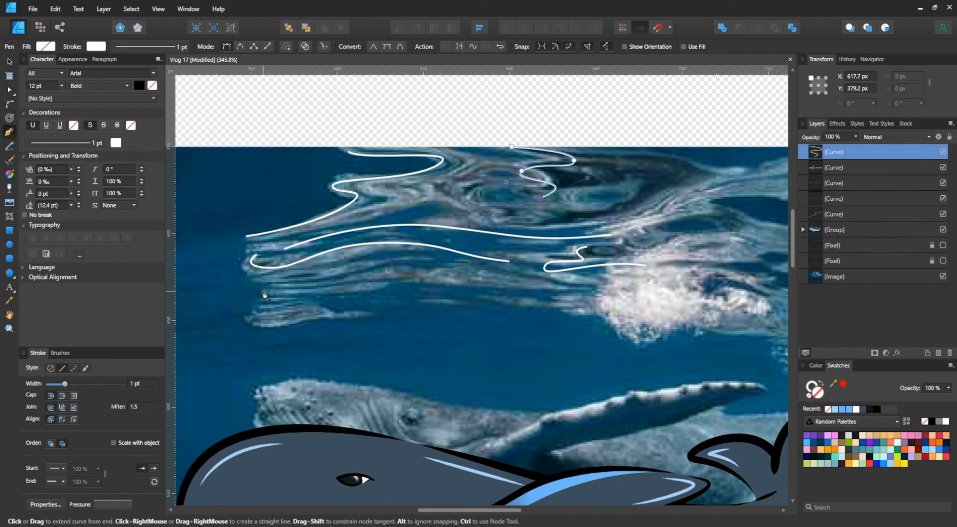
Trace a long, gently waving ripple line beneath the existing ones, extending through the white splash in the photo
key("Escape")
left_click(248, 289)
left_click_drag(340, 284, 432, 270)
left_click_drag(507, 308, 594, 319)
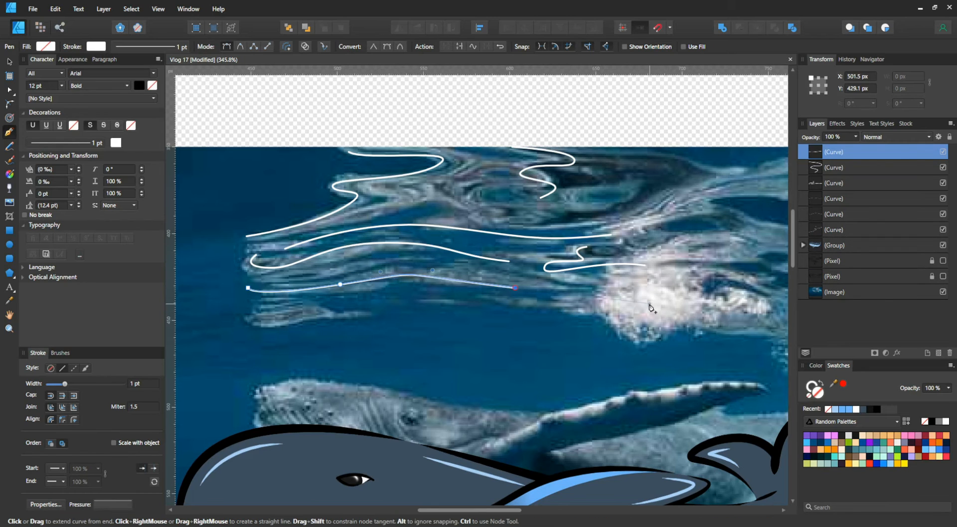
key("ctrl+z")
left_click(756, 285)
scroll(399, 336, "down", 3)
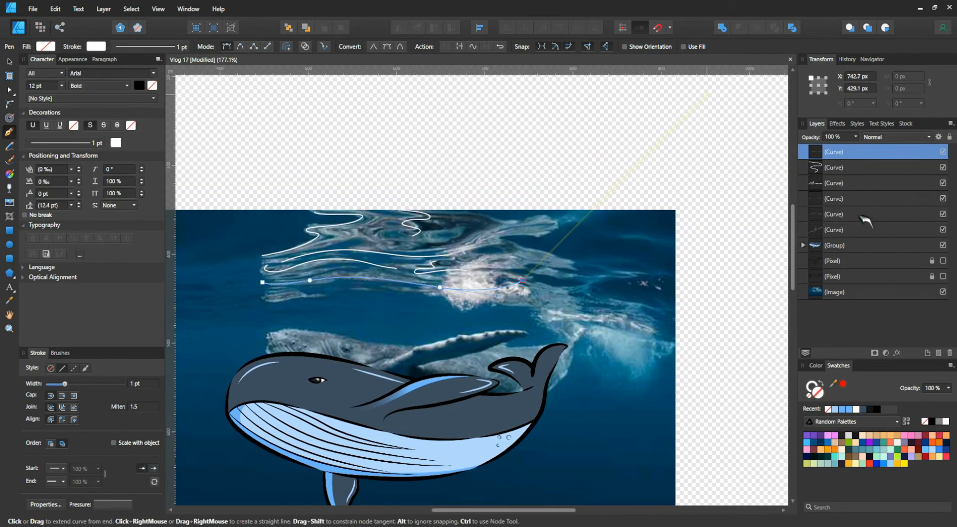
Apply a tapered brush stroke to all six white ripple curves
left_click(864, 228, "shift")
left_click(59, 353)
left_click(96, 314)
left_click(38, 279)
scroll(145, 384, "down", 7)
scroll(145, 383, "down", 5)
key("v")
left_click(408, 169)
scroll(407, 252, "down", 4)
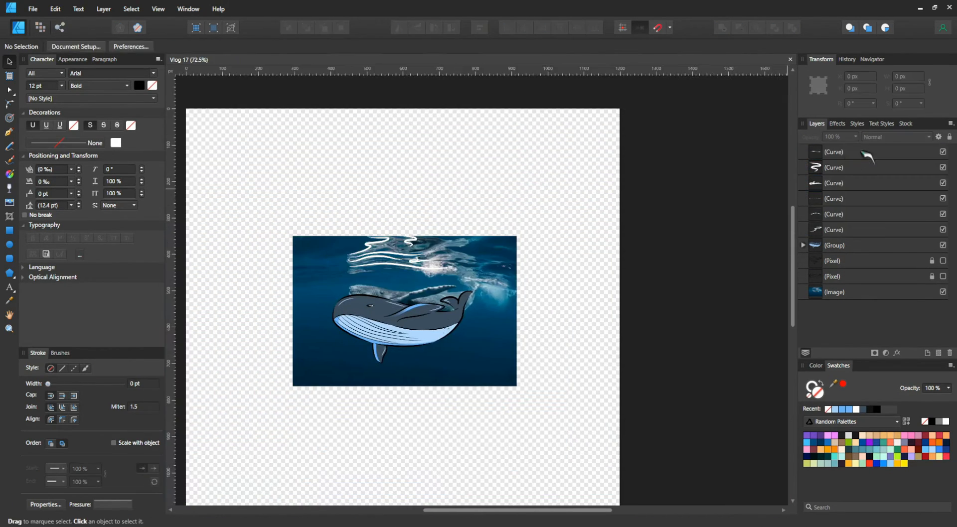
Group the ripple curves, hide the reference photo and save the document
left_click(867, 153)
left_click(855, 231, "shift")
key("ctrl+g")
left_click(868, 169, "shift")
left_click(943, 214)
left_click(598, 266)
scroll(598, 266, "down", 2)
key("ctrl+s")
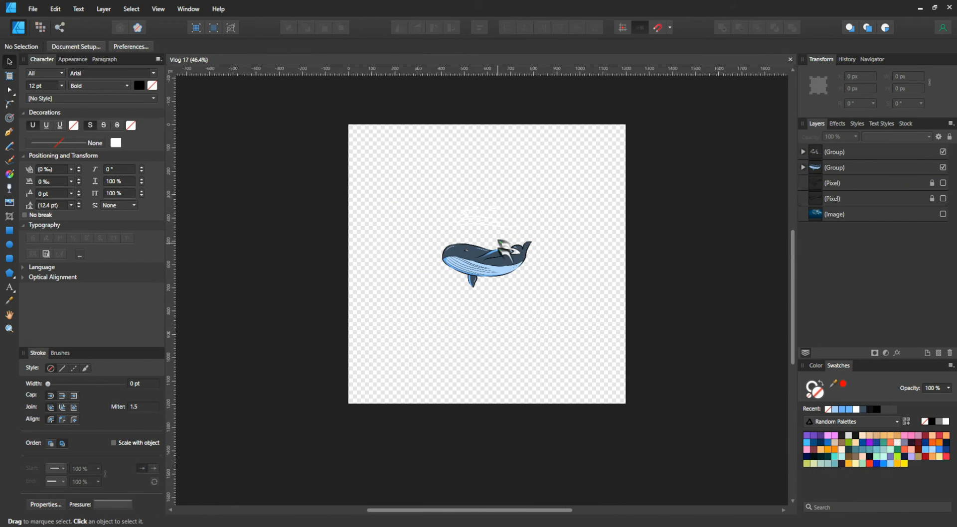
Add a 1200 × 1200 px background rectangle snapped to the canvas edges and place it beneath the ripple and whale groups
key("m")
left_click_drag(343, 130, 528, 297)
key("v")
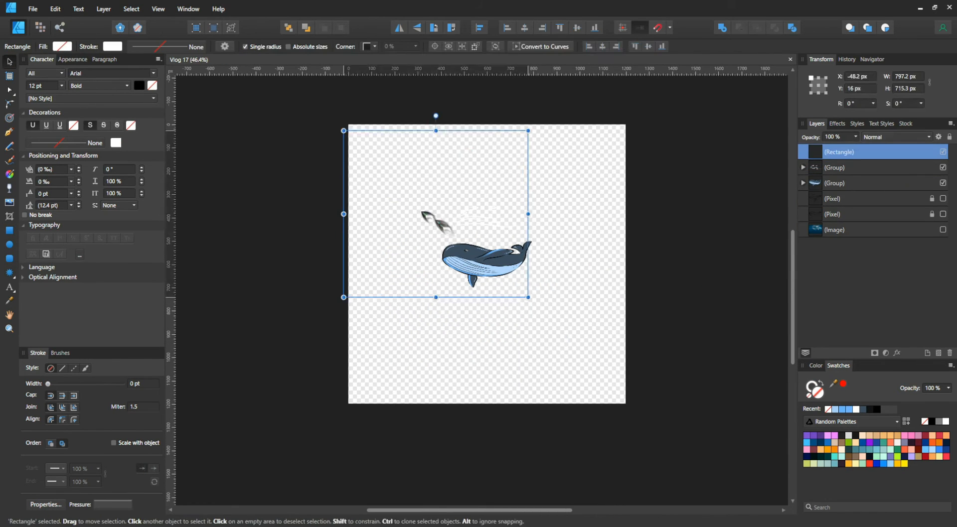
left_click_drag(427, 220, 478, 271)
left_click_drag(490, 179, 487, 123)
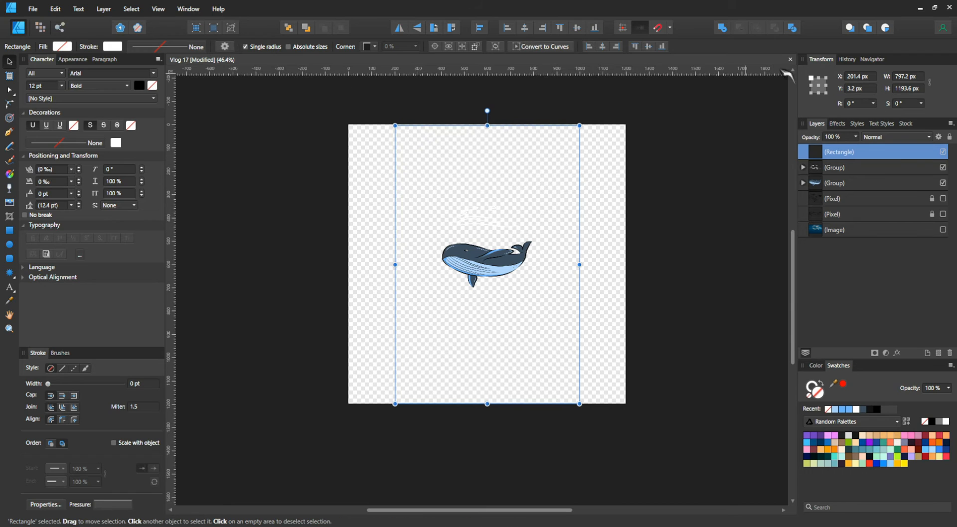
left_click(658, 28)
left_click_drag(487, 125, 488, 122)
left_click_drag(579, 264, 626, 264)
left_click_drag(839, 152, 832, 190)
Give the background a vertical linear gradient from light blue to dark slate, and recolour its lower end light blue
key("g")
left_click_drag(487, 125, 487, 404)
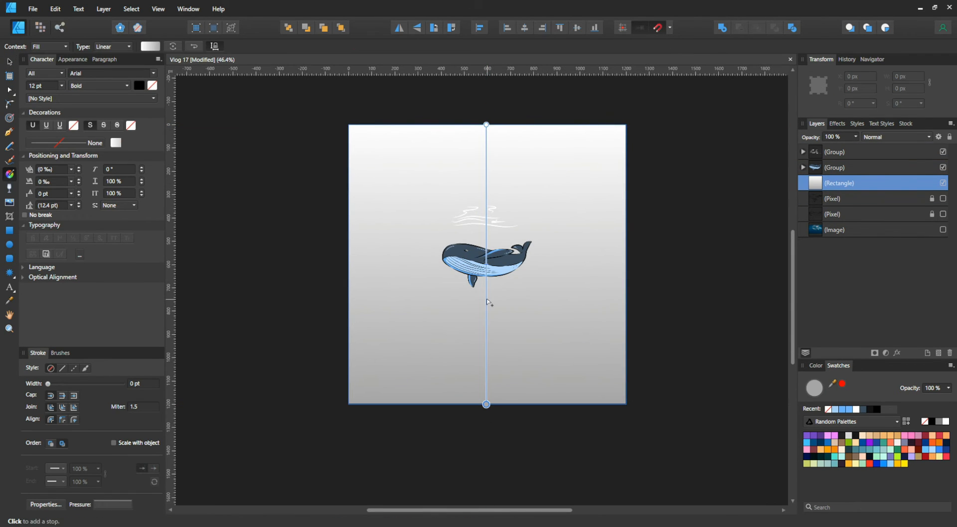
left_click(855, 409)
left_click(863, 409)
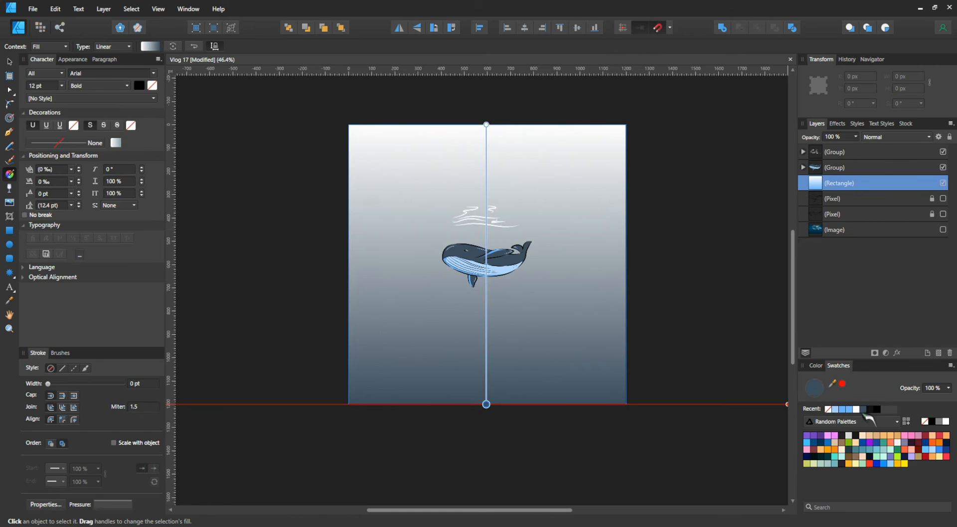
left_click(698, 255)
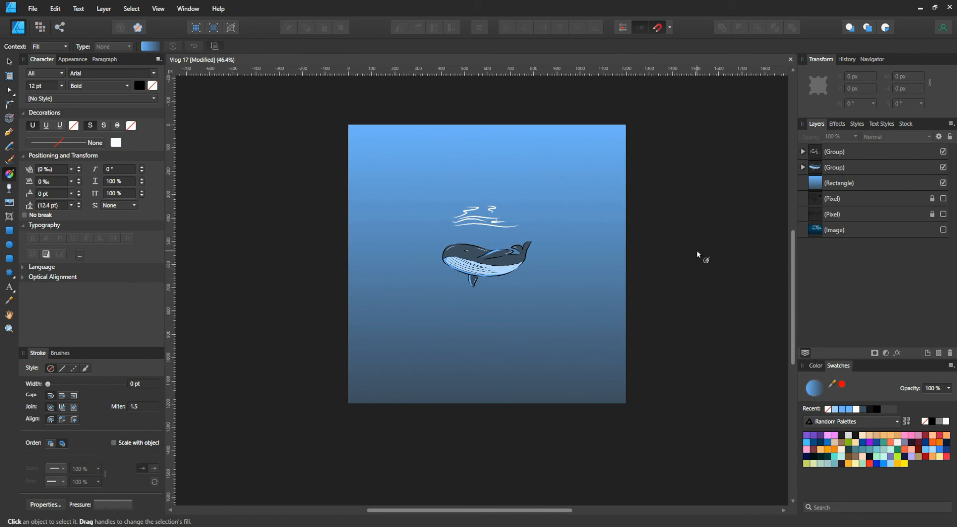
left_click(606, 239)
left_click(526, 376)
Group the whale together with the water ripples
key("v")
left_click(479, 259)
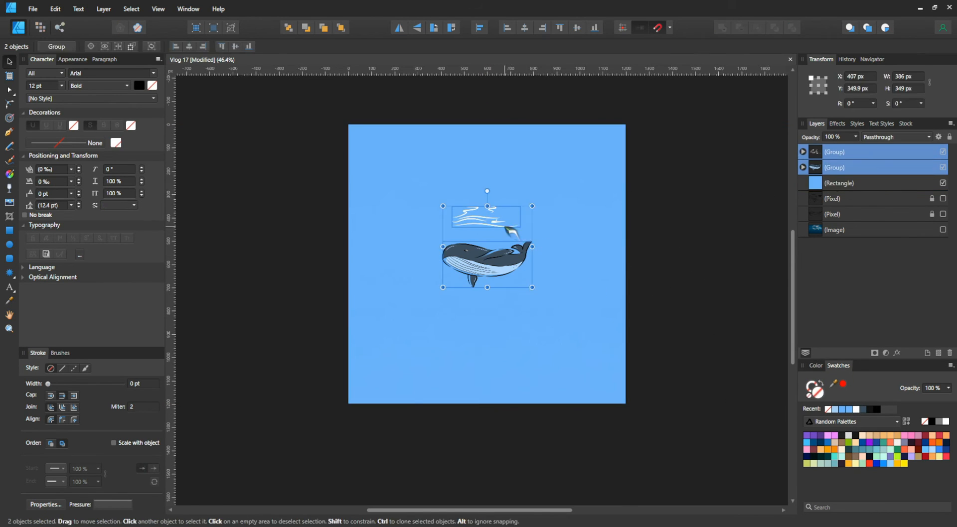
scroll(479, 249, "up", 3)
scroll(671, 305, "down", 4)
left_click(838, 167)
left_click(838, 152, "shift")
key("ctrl+g")
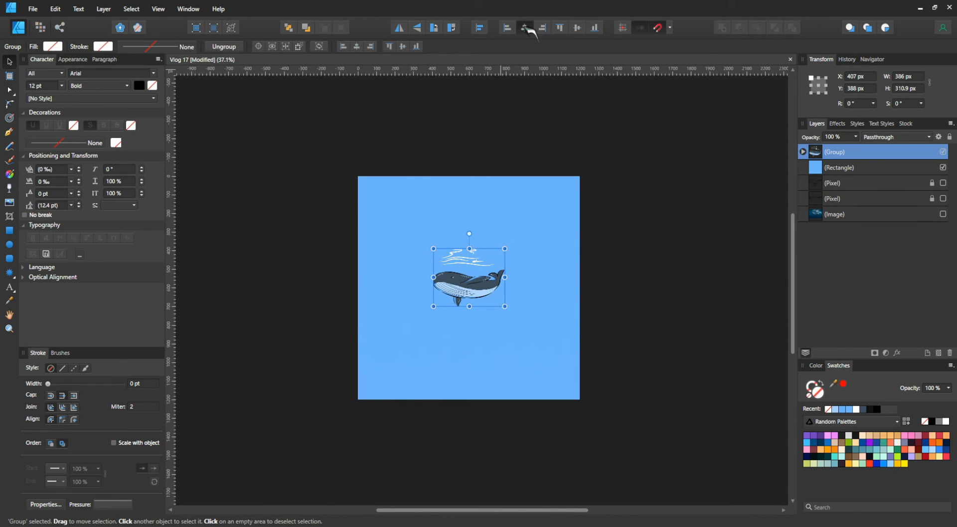
Center the combined group horizontally and vertically on the canvas and save the document
left_click(525, 28)
left_click(577, 28)
left_click(623, 275)
scroll(623, 274, "up", 2)
key("ctrl+s")
Recolour the lower end of the background gradient deep blue and save the document
left_click(848, 168)
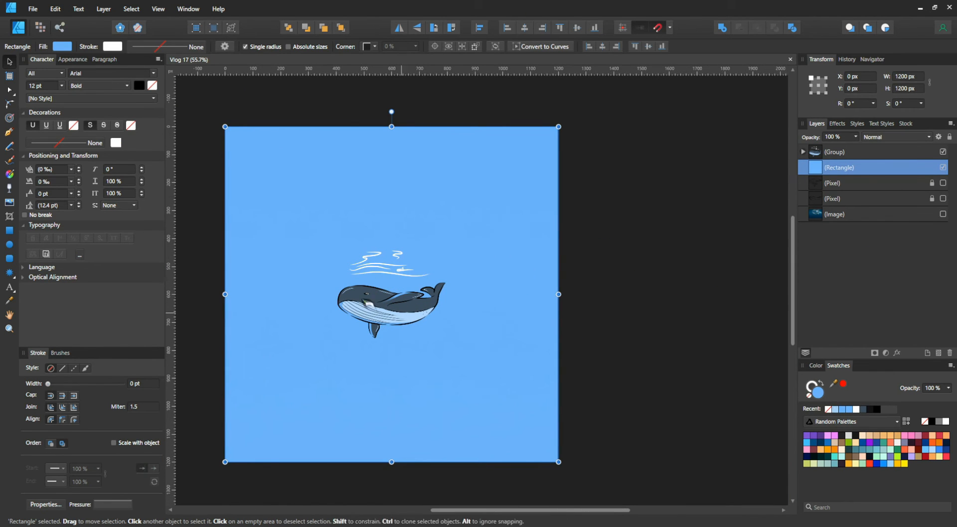
key("g")
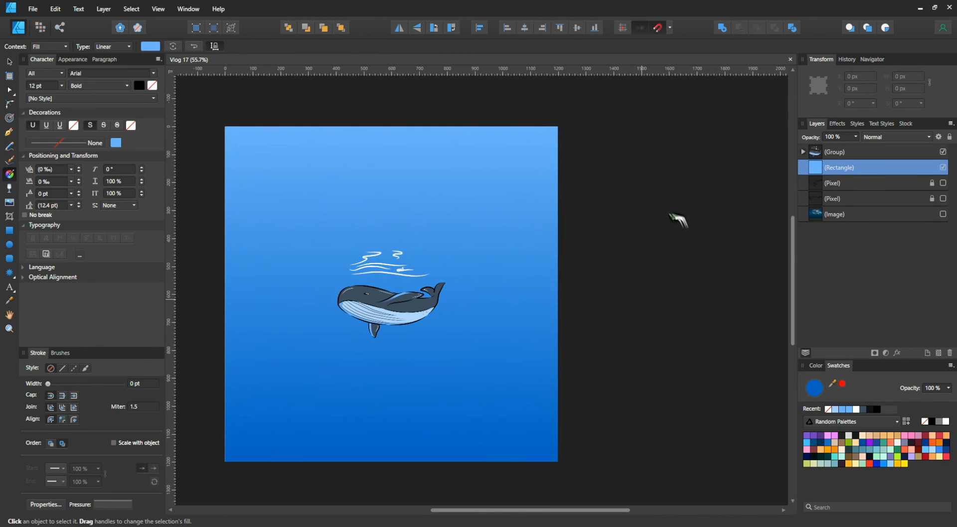
key("ctrl+s")
key("v")
left_click(634, 288)
left_click(854, 170)
left_click(657, 238)
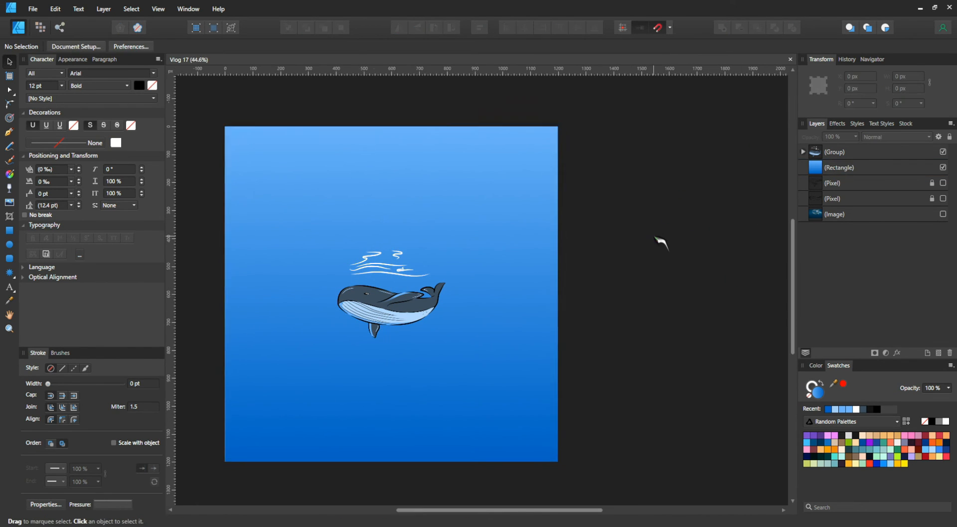
Apply a 5 px Gaussian Blur to the blue shadow shape along the whale's belly
left_click_drag(389, 319, 604, 271)
scroll(605, 271, "up", 3)
left_click_drag(618, 303, 542, 345)
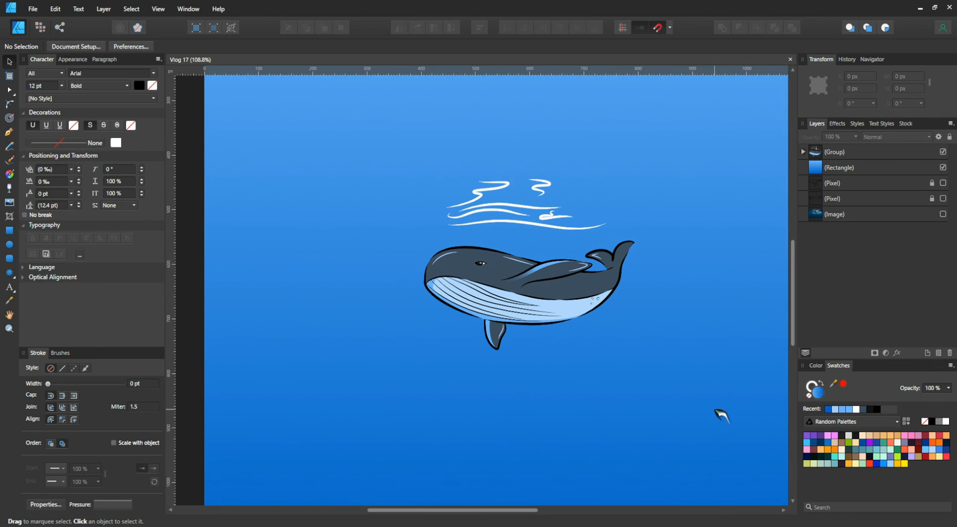
scroll(429, 363, "up", 6)
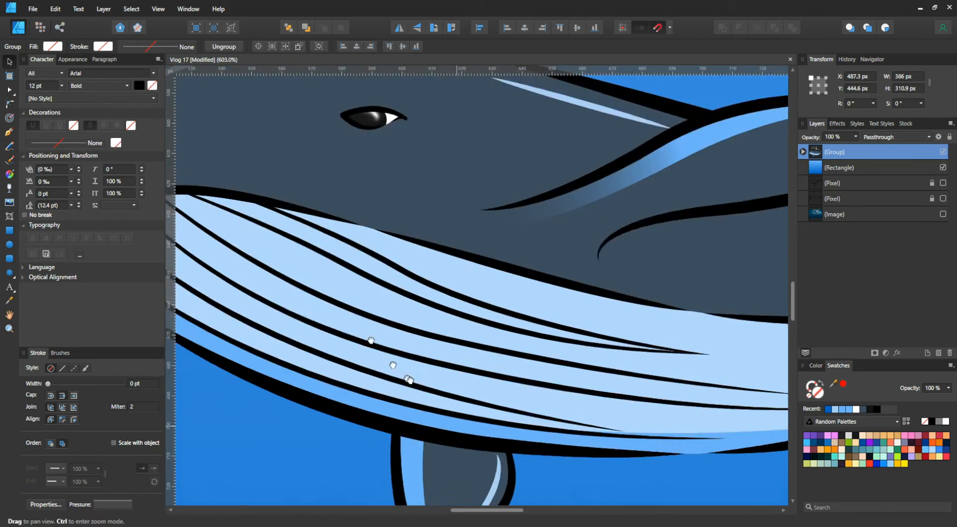
left_click(269, 319)
left_click(807, 183)
scroll(847, 224, "down", 3)
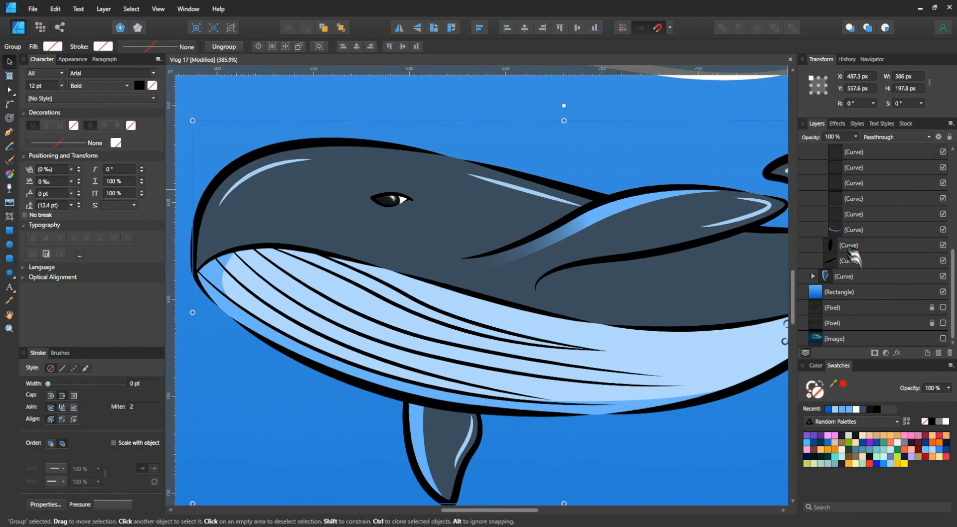
left_click(827, 275)
left_click(837, 123)
left_click(813, 155)
left_click_drag(832, 177, 922, 180)
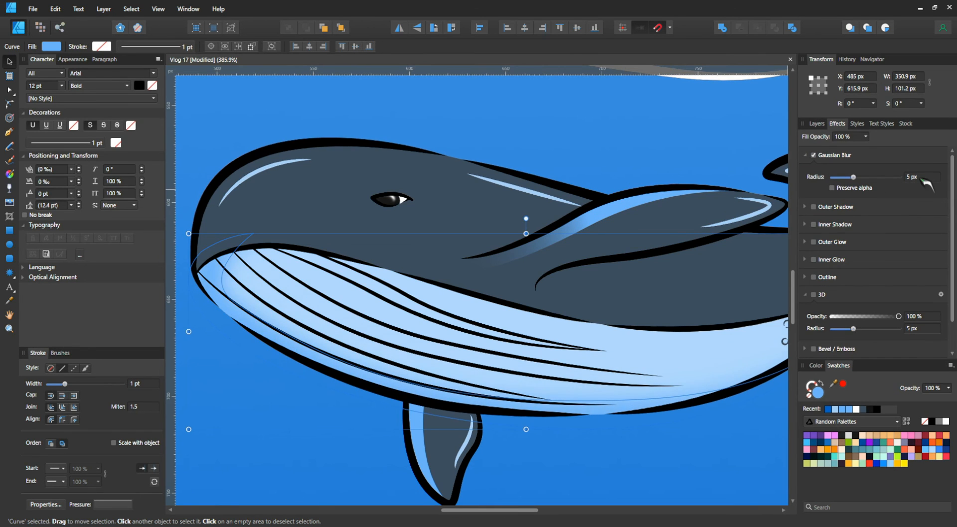
Deselect the blurred belly shadow and save the document
left_click(501, 136)
scroll(522, 139, "down", 2)
double_click(423, 284)
left_click(361, 360)
scroll(442, 303, "down", 7)
key("ctrl+s")
Collapse the nested layer groups and center the combined whale group horizontally on the canvas
left_click(816, 123)
scroll(850, 260, "down", 2)
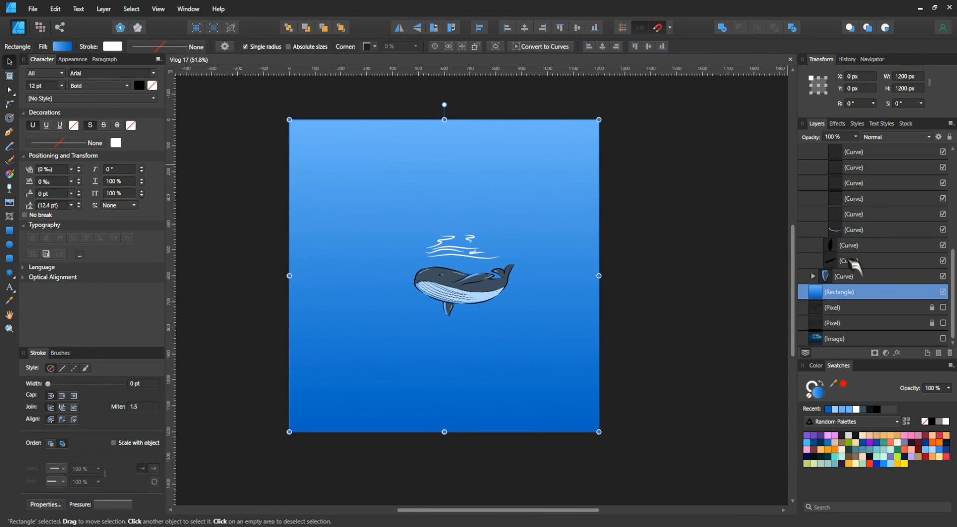
scroll(850, 260, "up", 3)
left_click(813, 183)
left_click(808, 183)
left_click(803, 152)
left_click(833, 152)
left_click(525, 28)
left_click(635, 245)
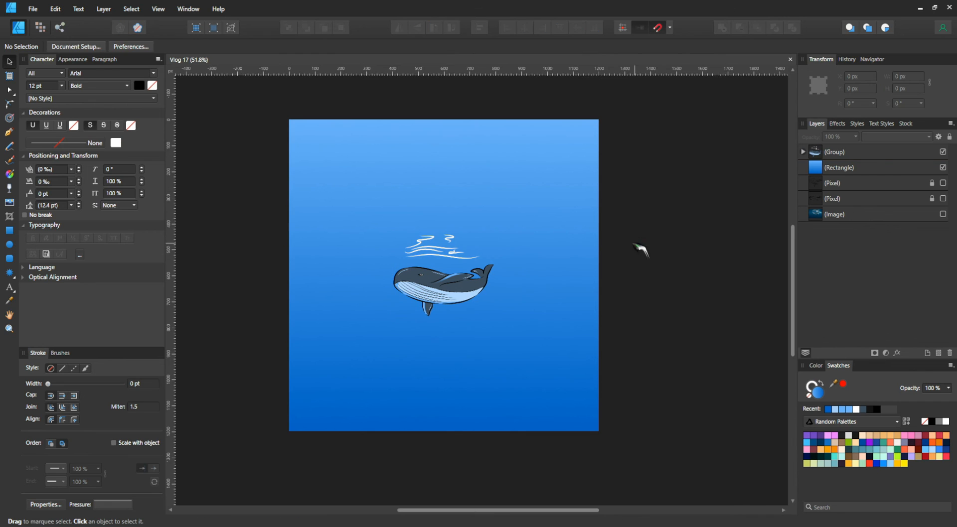